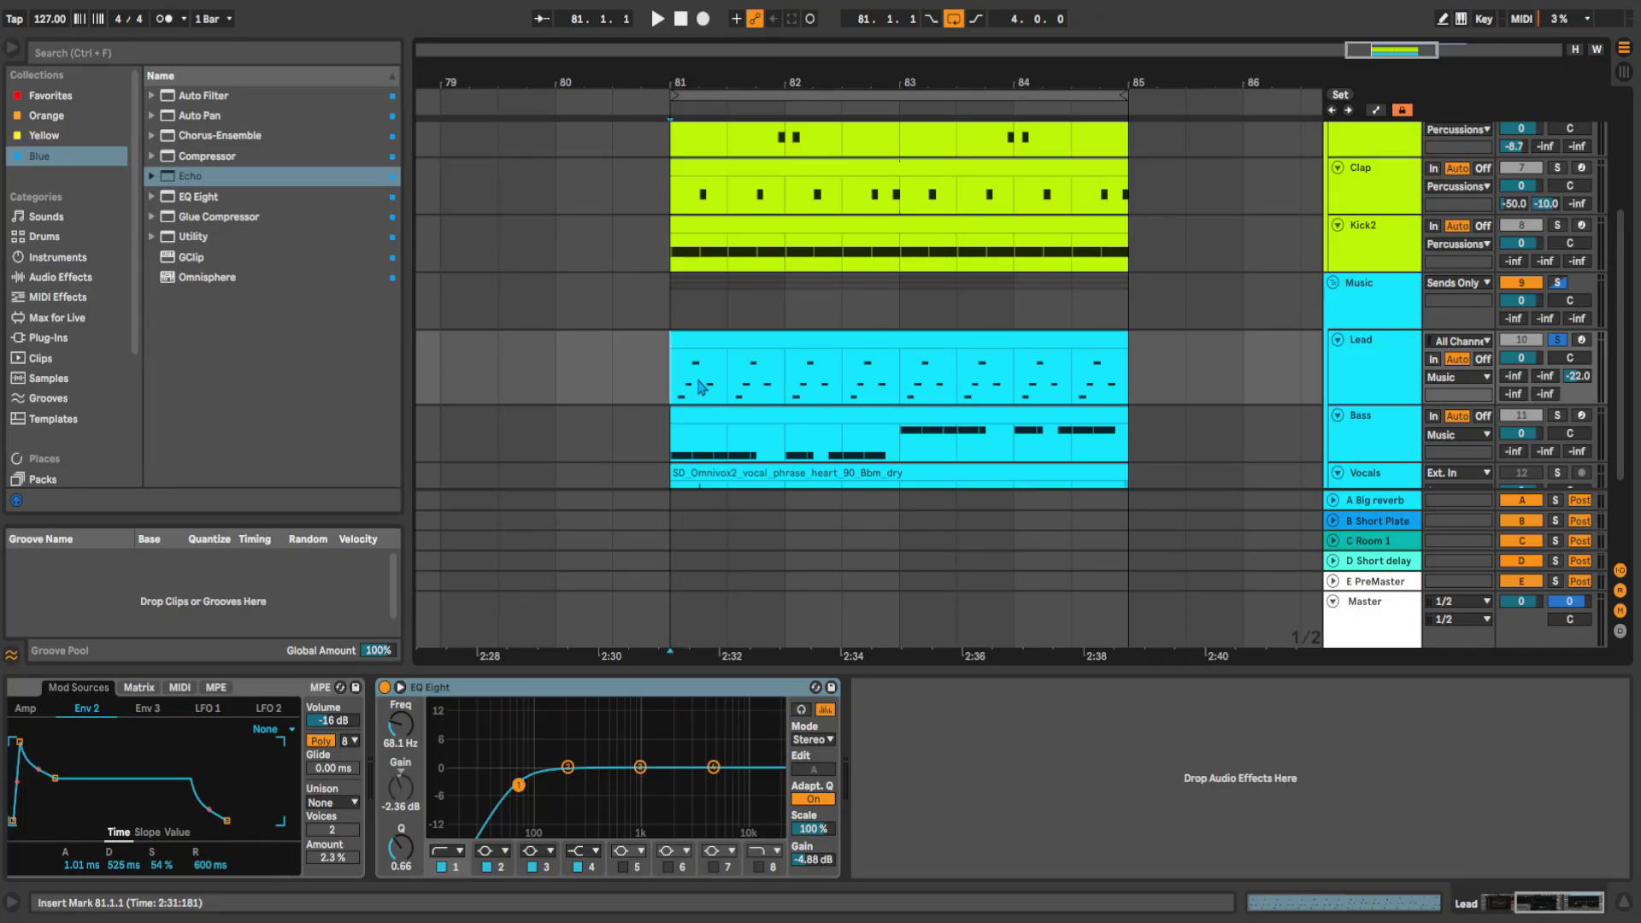
Play the soloed Lead loop from bar 81 to hear it dry, and stop playback.
key(space)
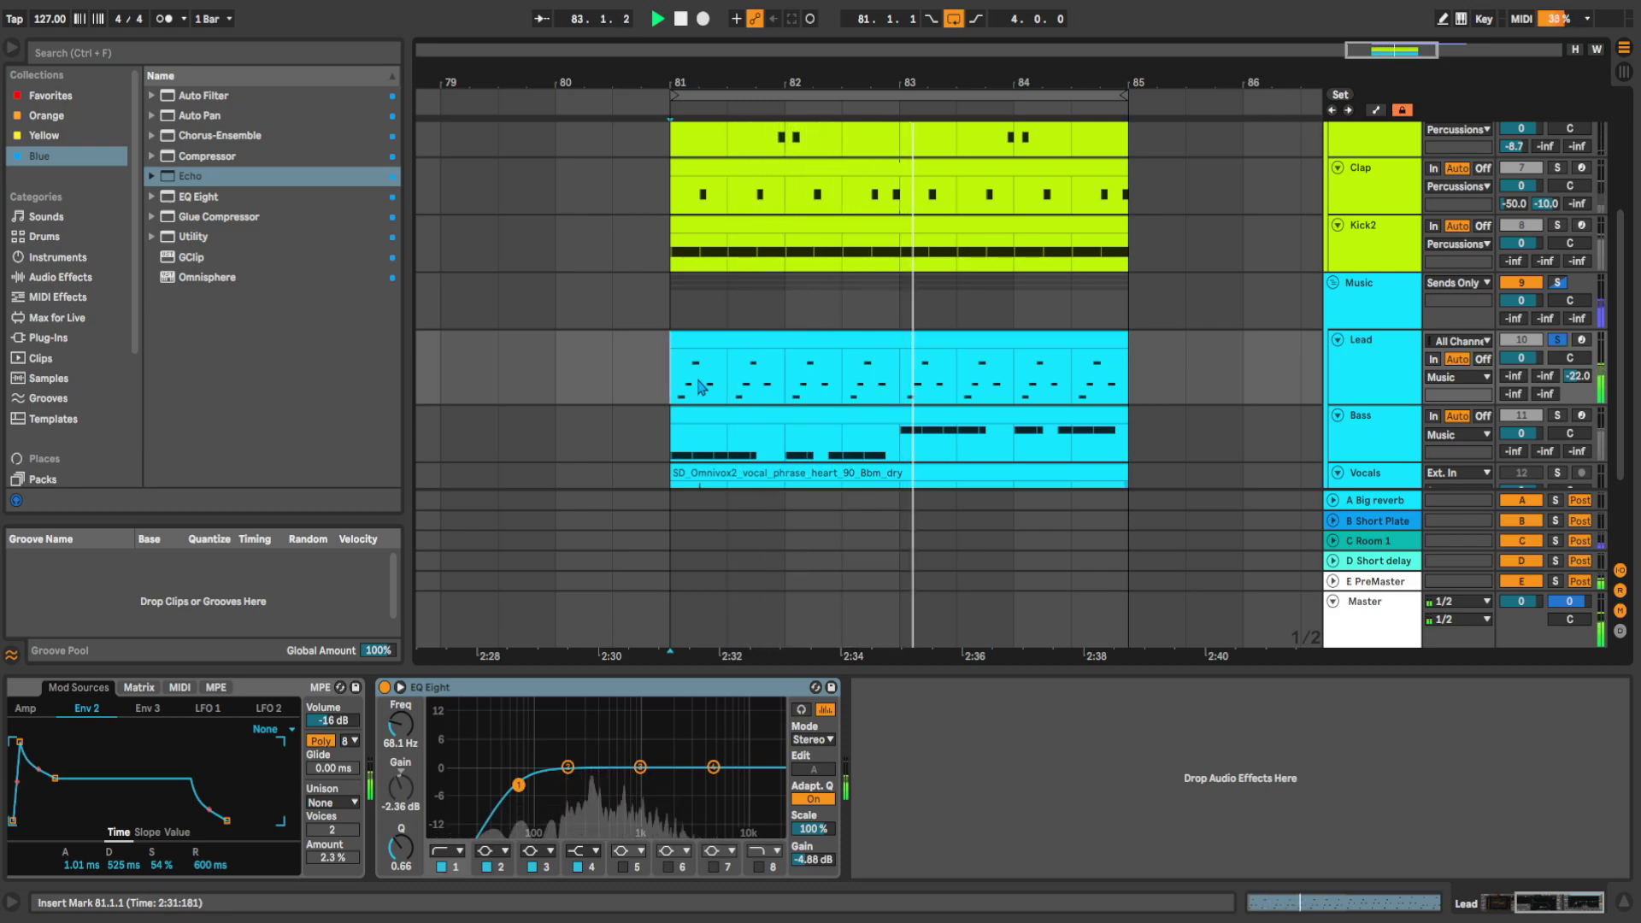
key(space)
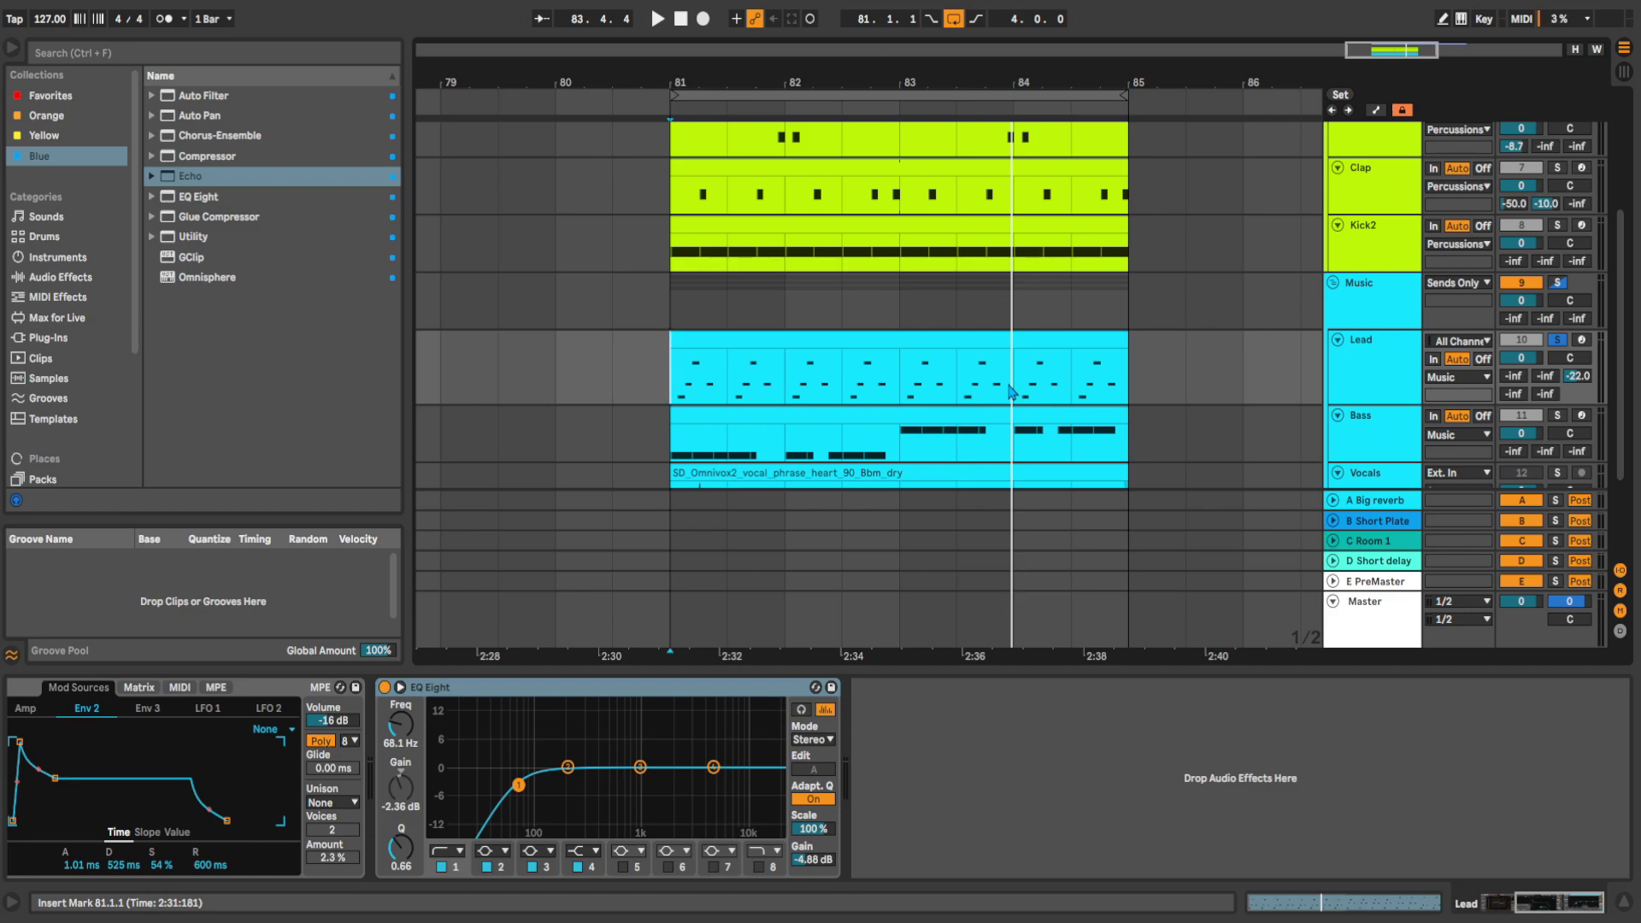
Insert Echo ahead of EQ Eight on the Lead track and group it into an Audio Effect Rack with its chain list shown.
drag(287, 183, 403, 735)
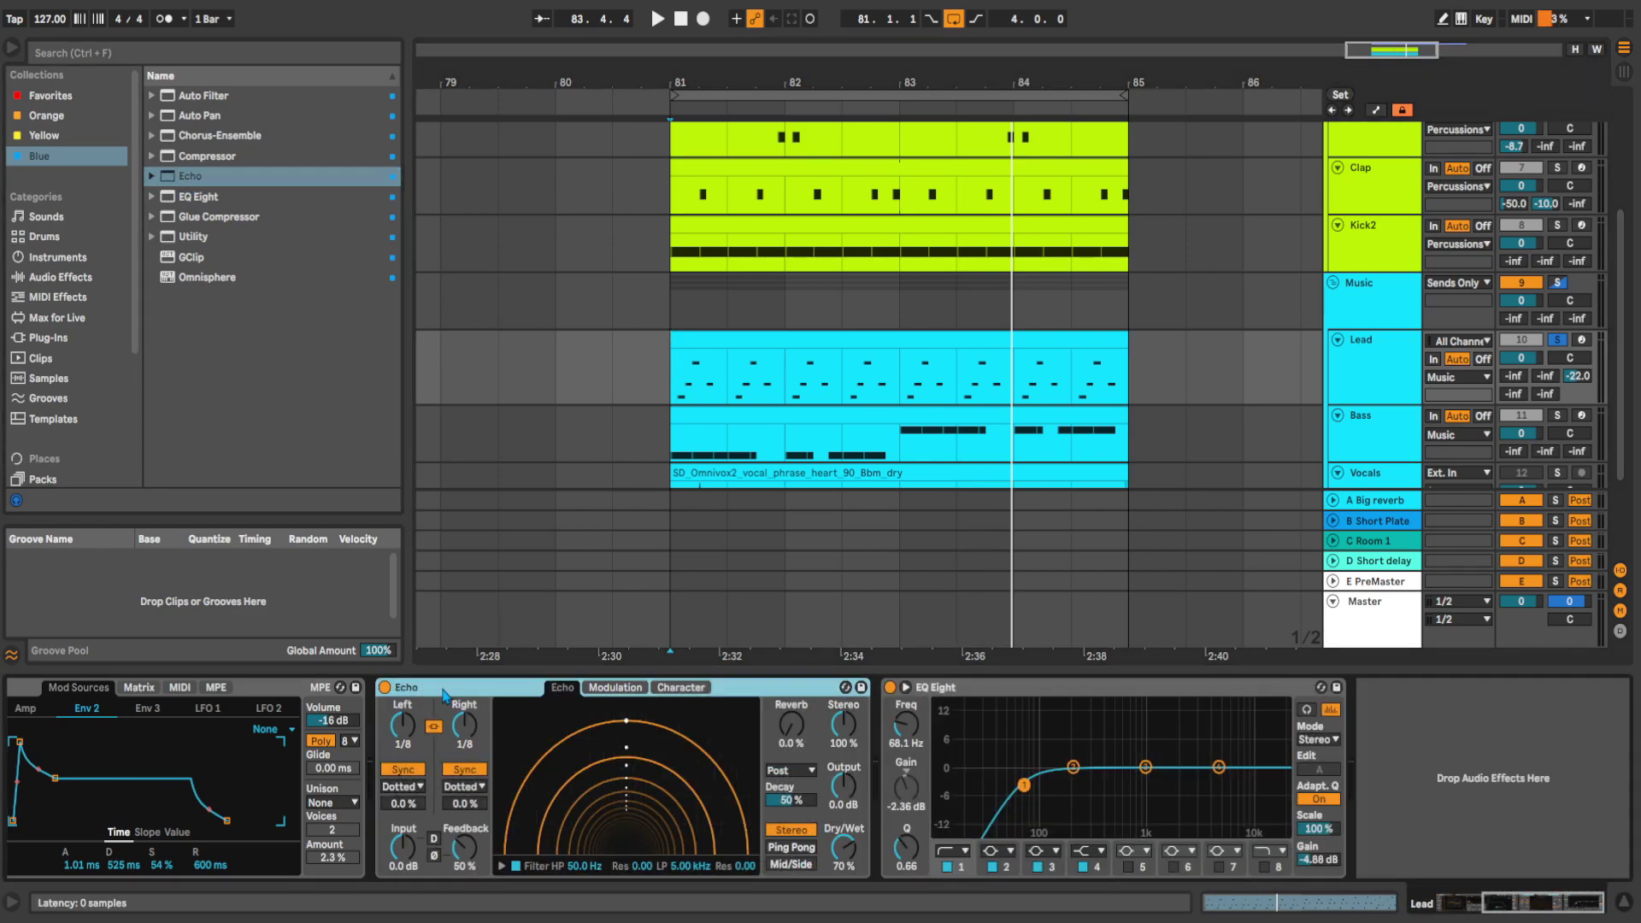
key(ctrl+g)
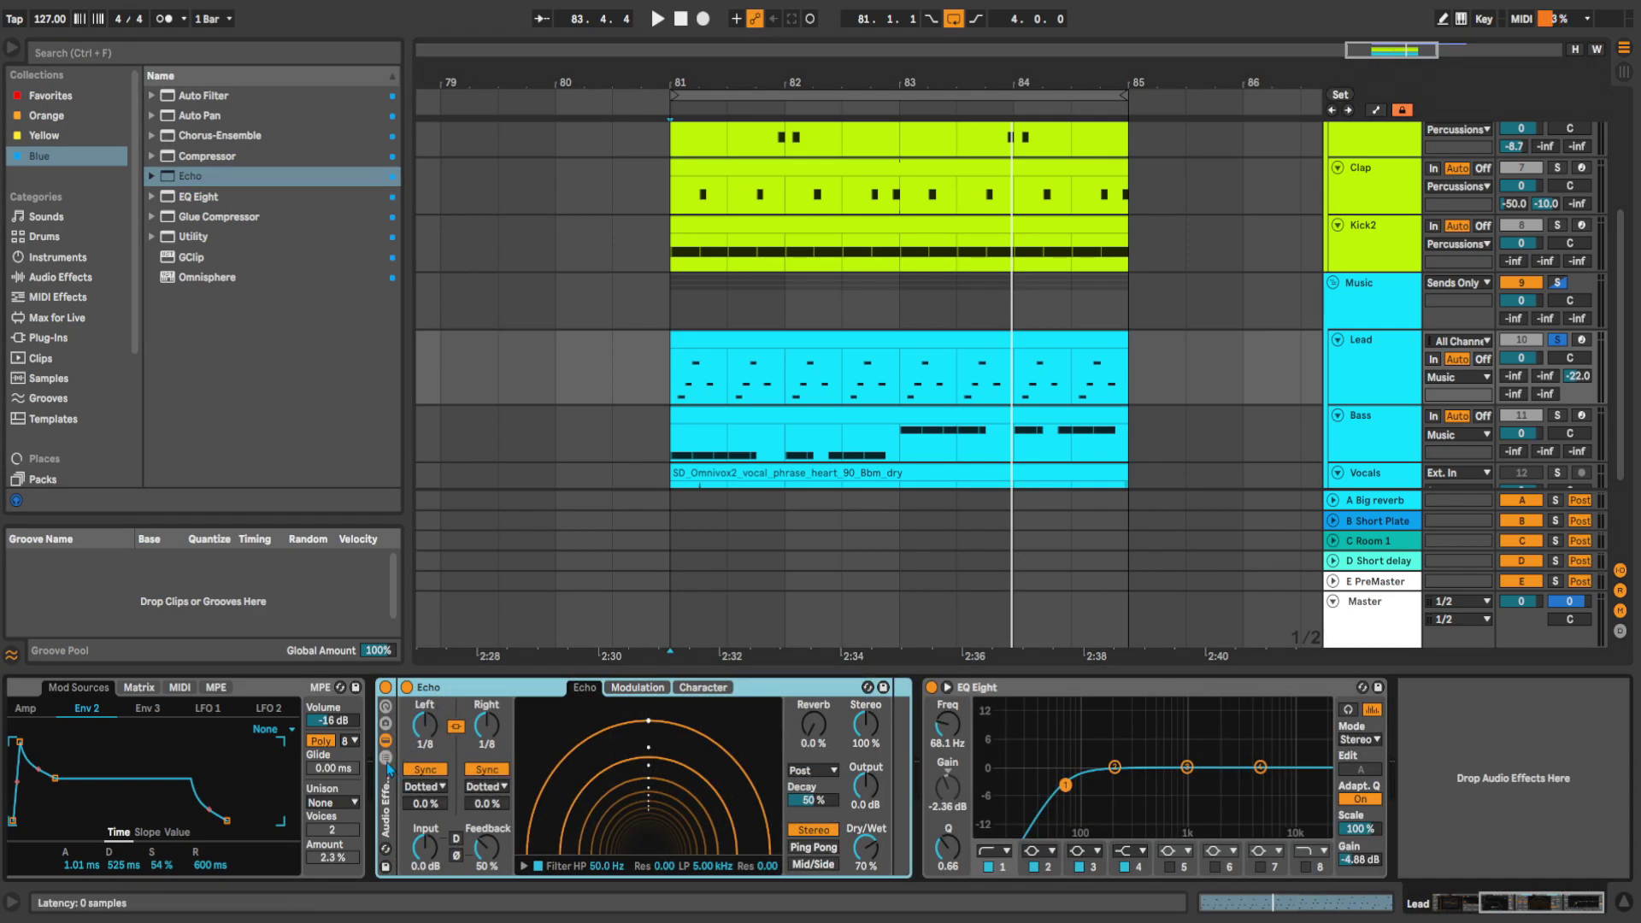
click(385, 760)
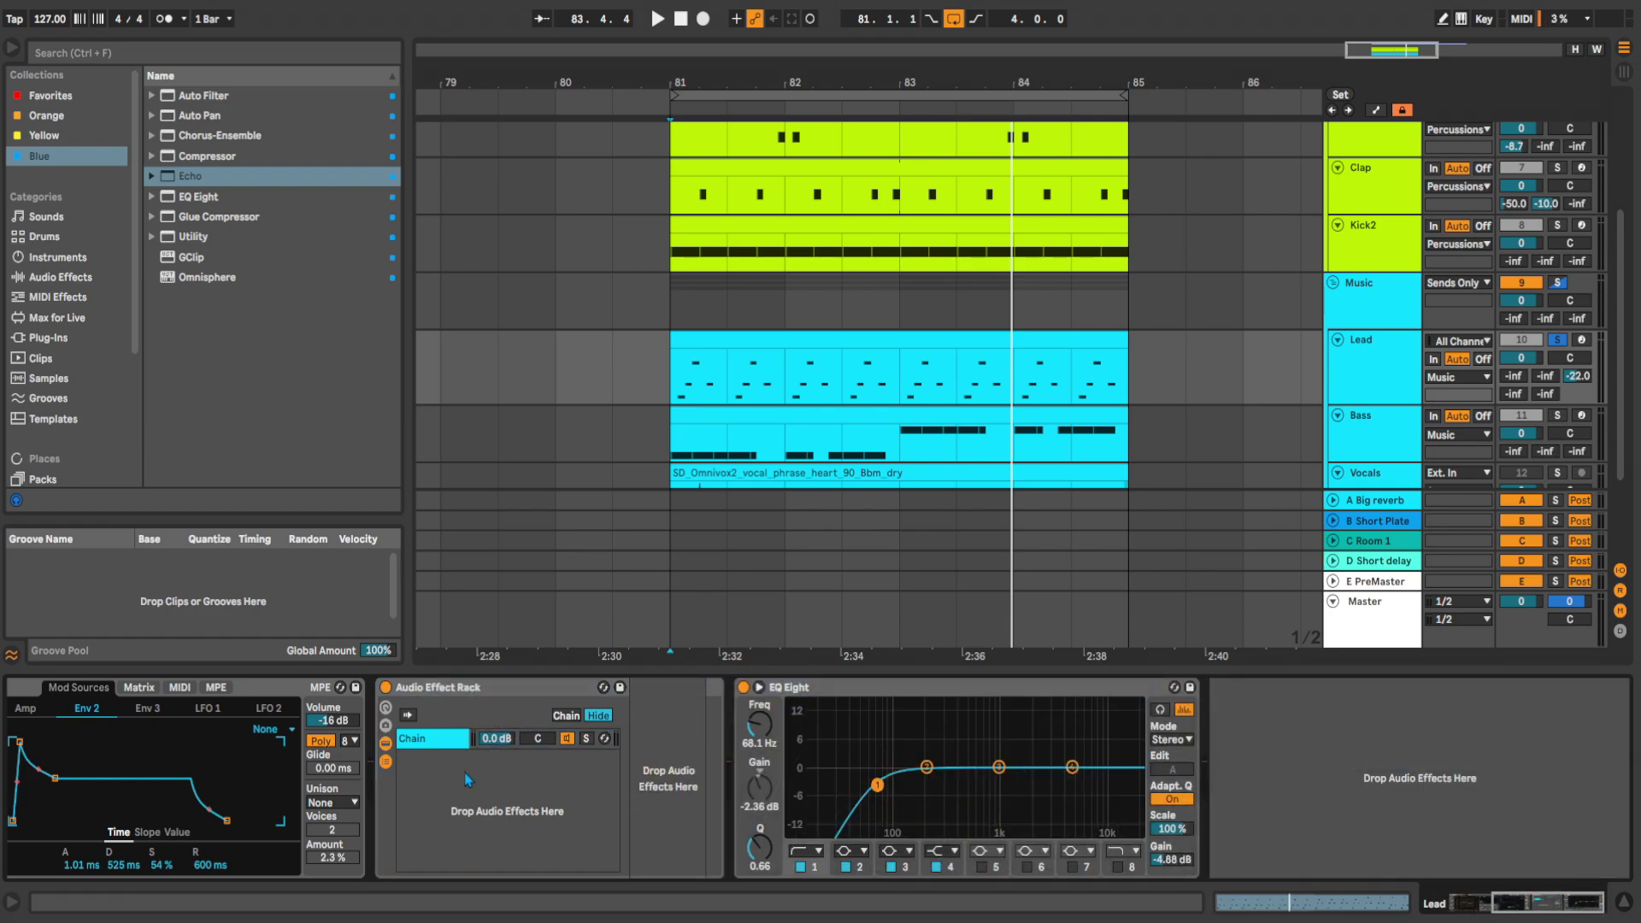
Create a second, empty chain in the Audio Effect Rack and name it Dry.
key(Delete)
right_click(467, 816)
click(472, 759)
click(443, 740)
click(441, 759)
key(ctrl+r)
text(D)
Rename the rack's Echo chain to Wet and set Echo's Dry/Wet to 100%.
click(440, 738)
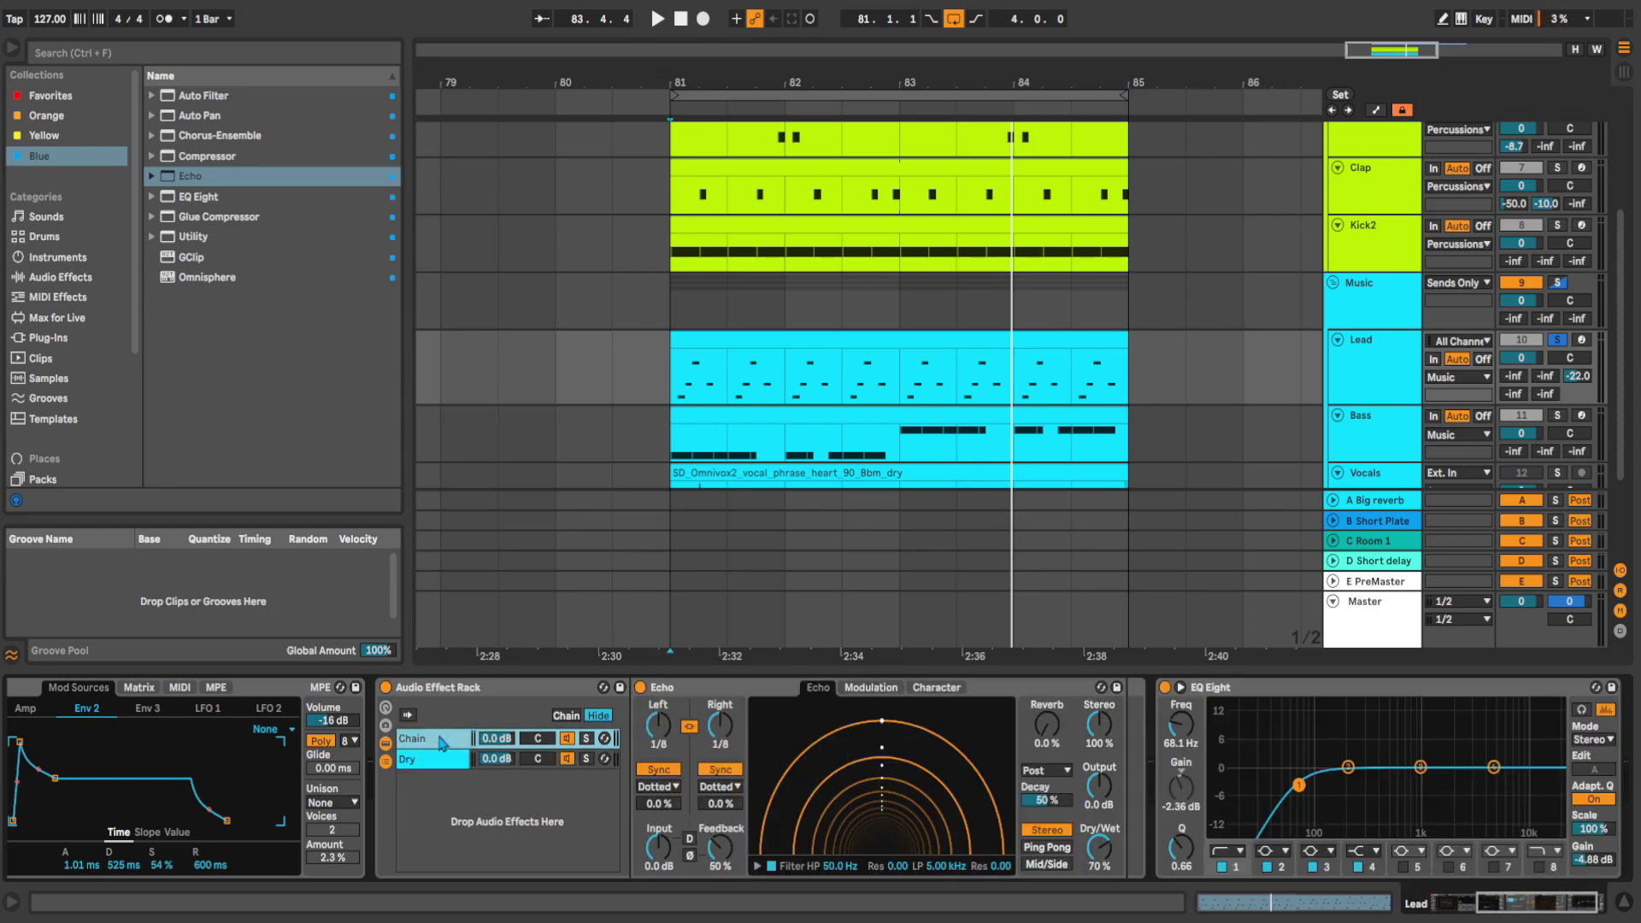
key(ctrl+r)
text(Wet)
drag(1096, 851, 1096, 803)
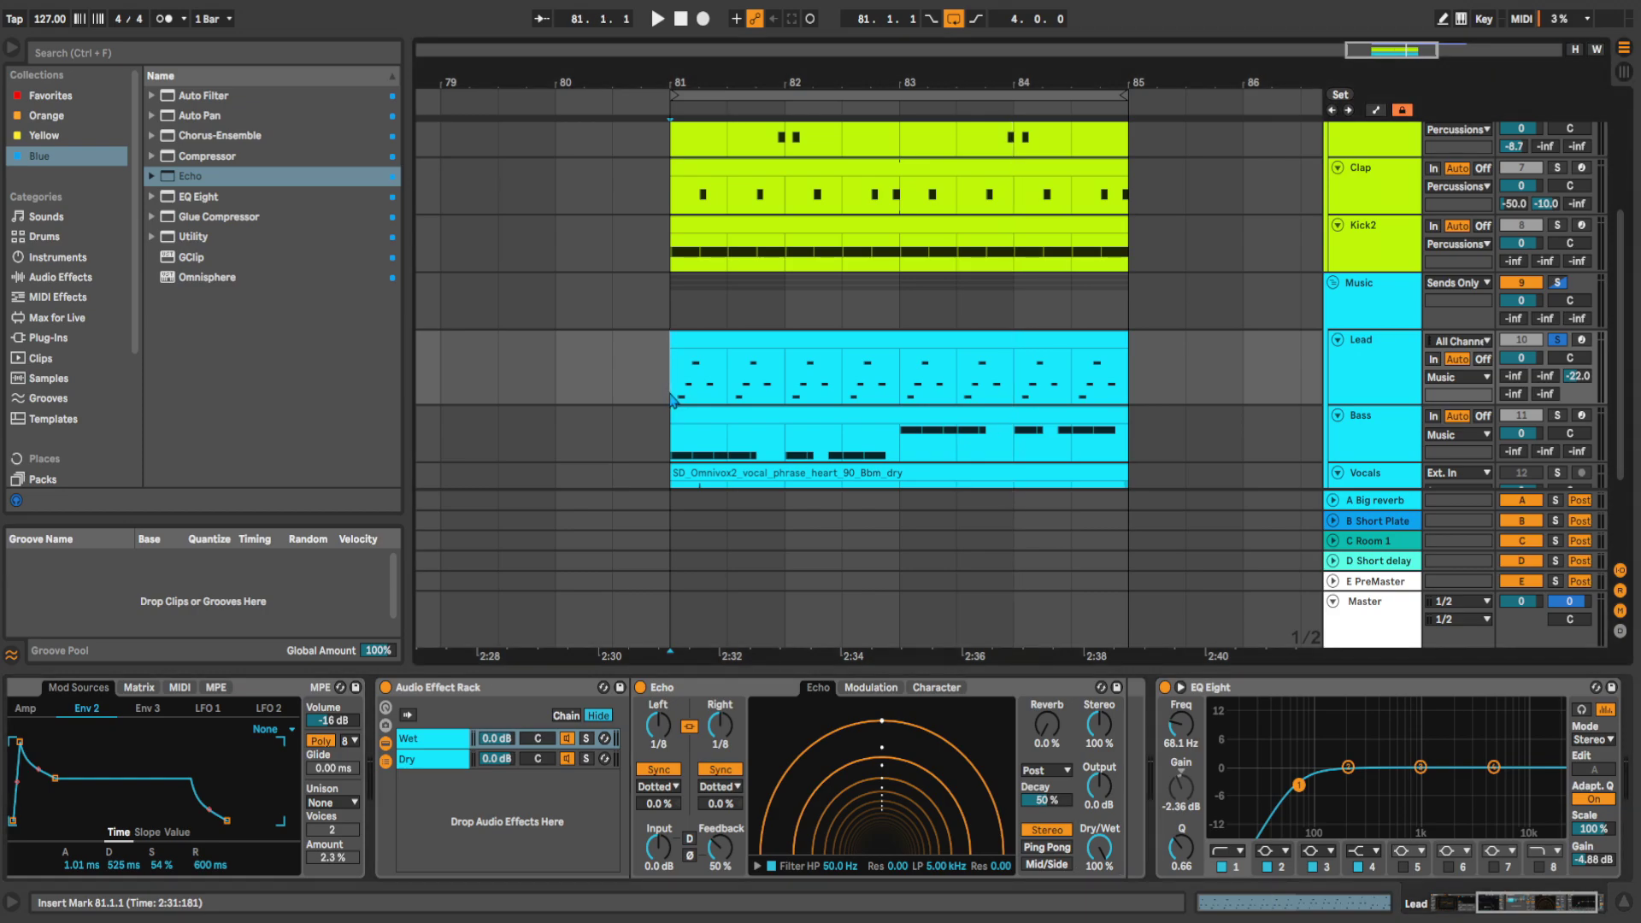
Switch Echo to Ping Pong mode and set its filter to 251 Hz high-pass and 11.0 kHz low-pass while auditioning the lead.
key(space)
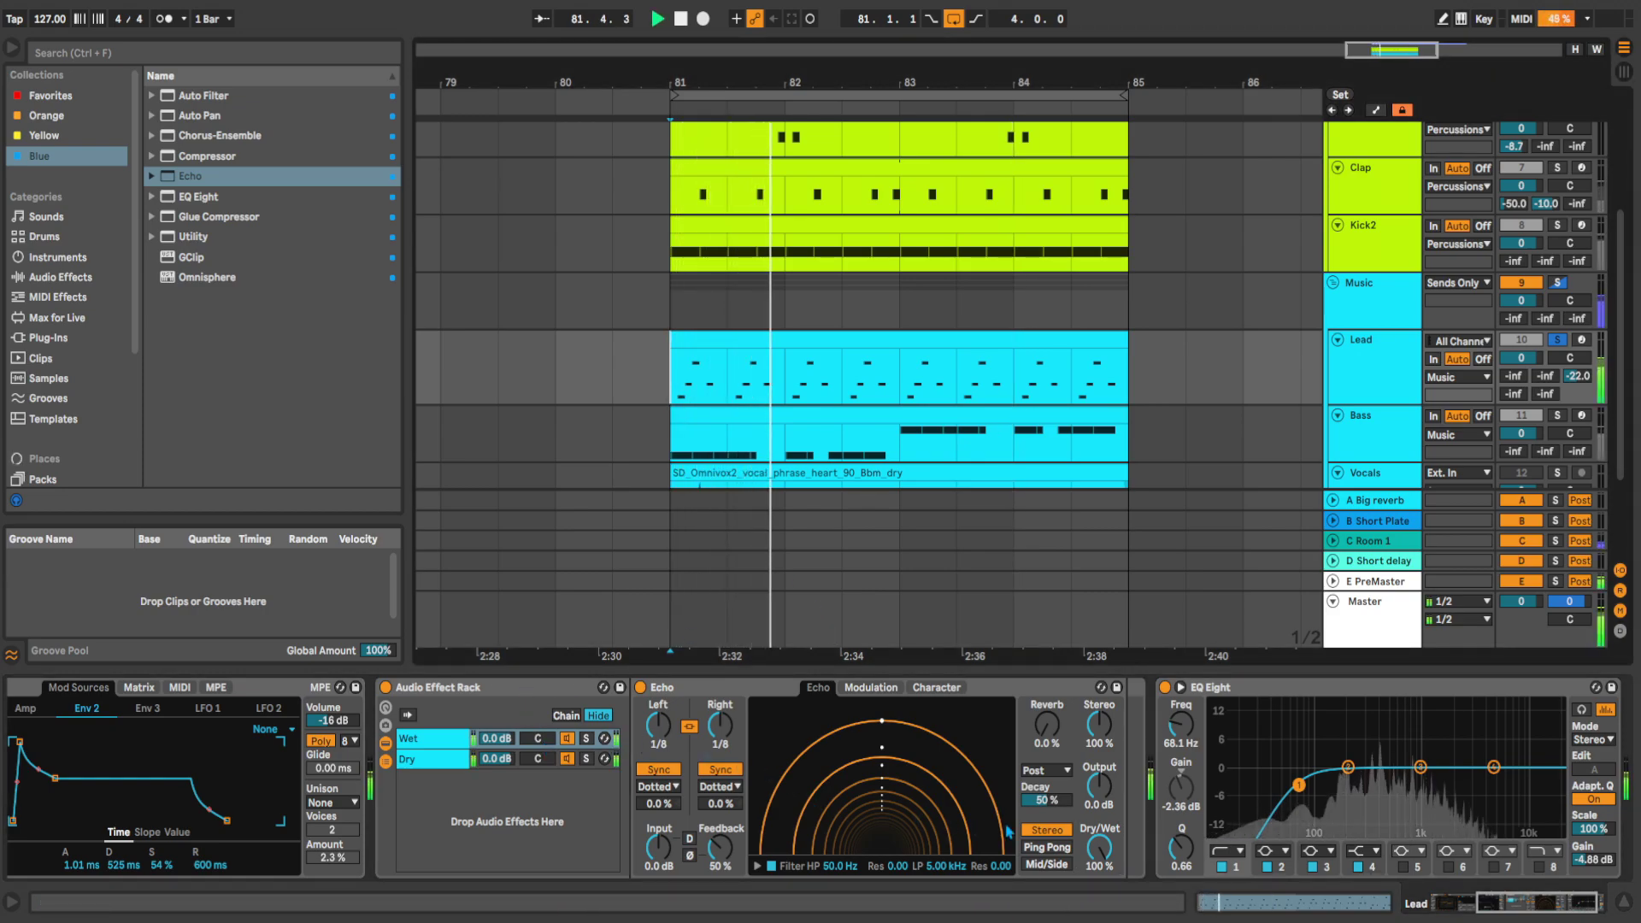
key(space)
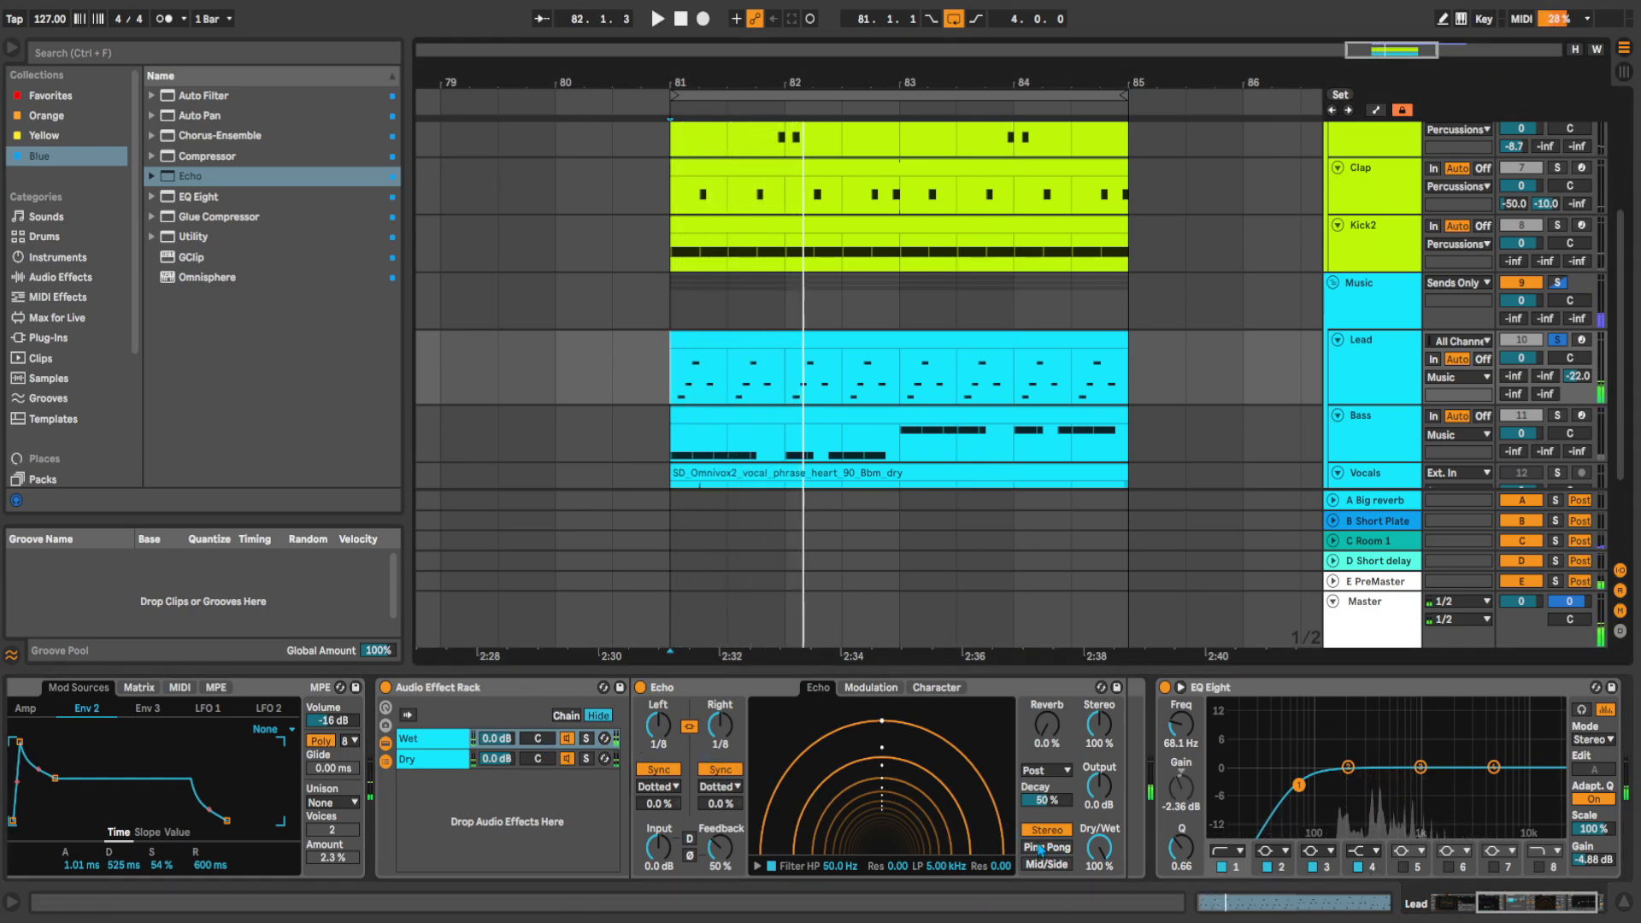
click(1048, 847)
click(756, 866)
drag(787, 847, 839, 848)
drag(958, 848, 988, 848)
key(space)
drag(840, 848, 846, 847)
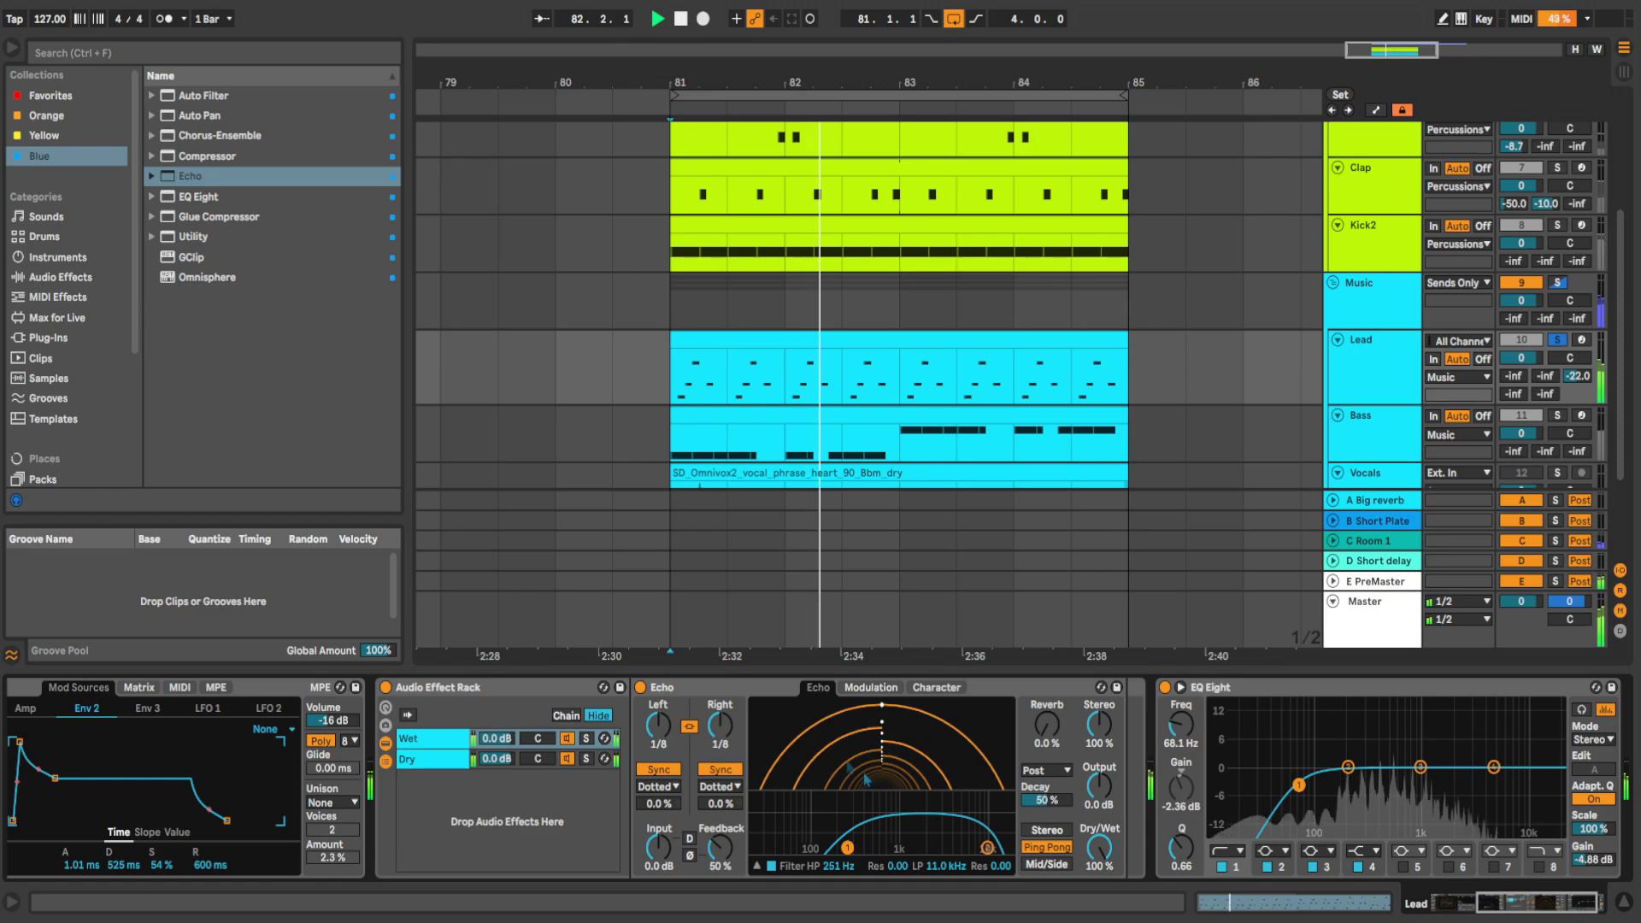
Lower the Wet chain's volume to -10.6 dB while replaying the lead from bar 81, and toggle the chain to compare.
drag(497, 737, 497, 752)
key(space)
click(701, 386)
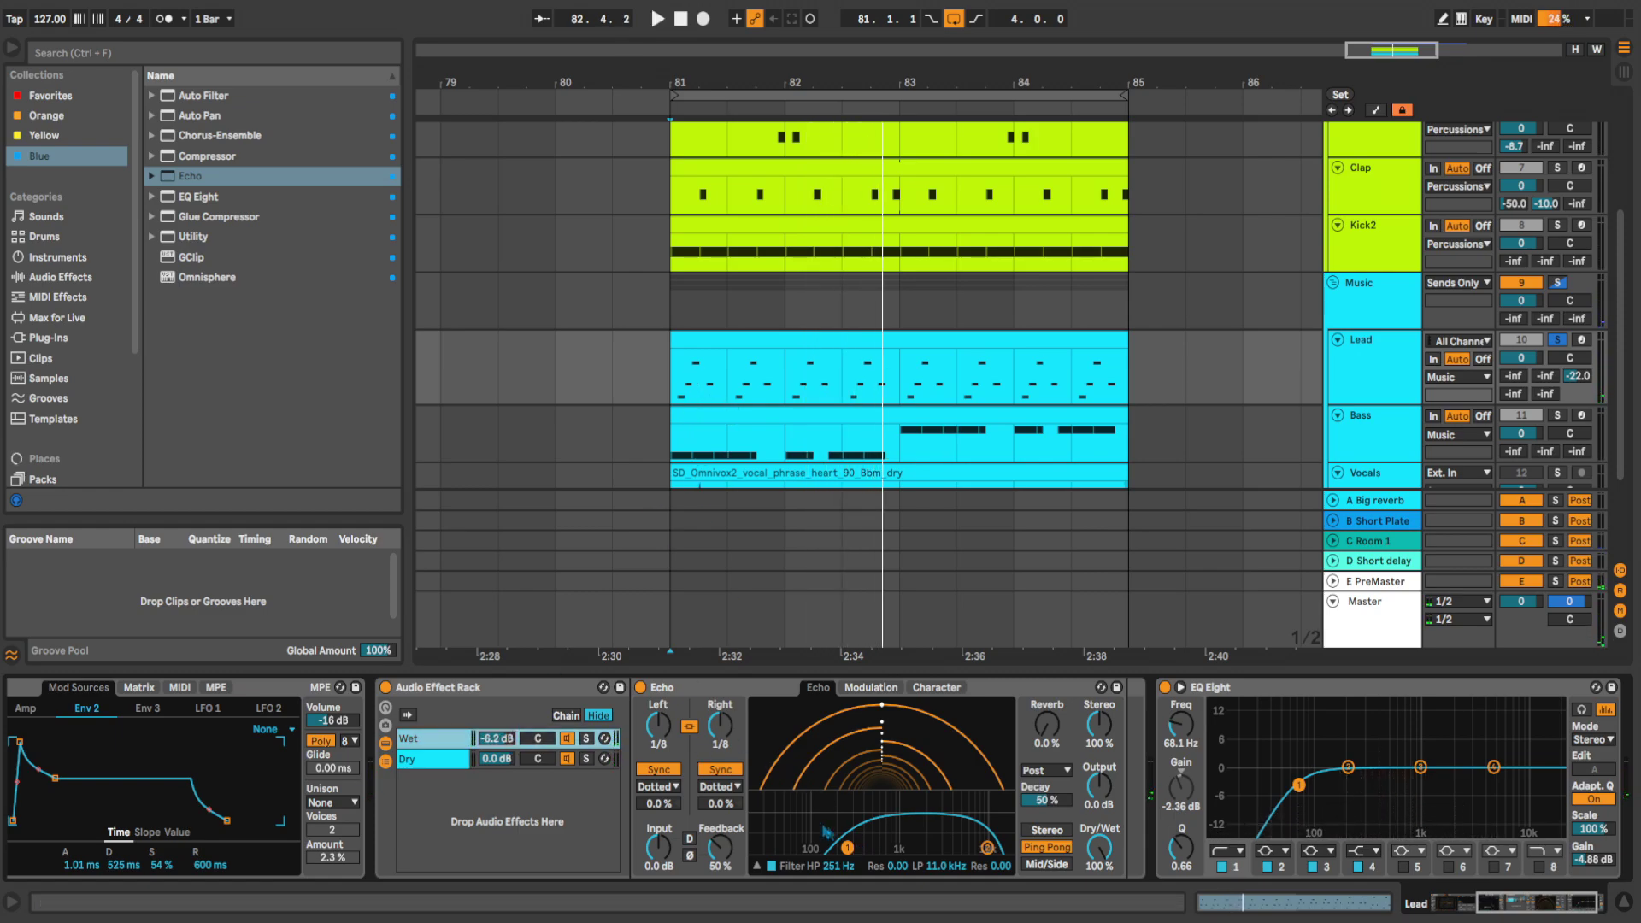
click(681, 398)
key(space)
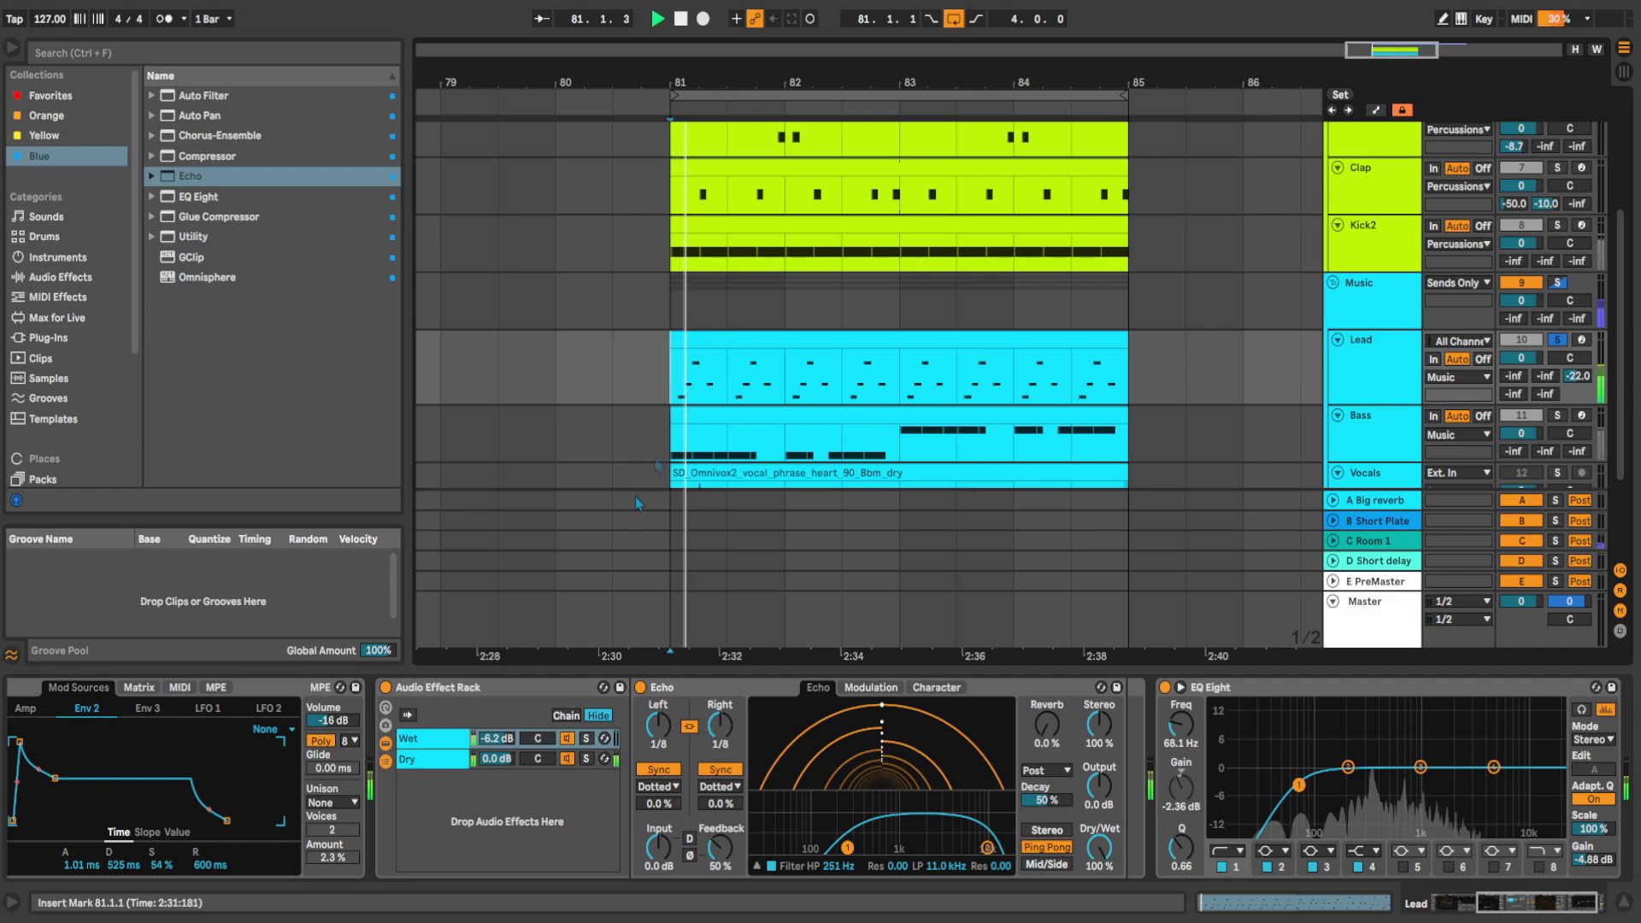
drag(499, 740, 498, 773)
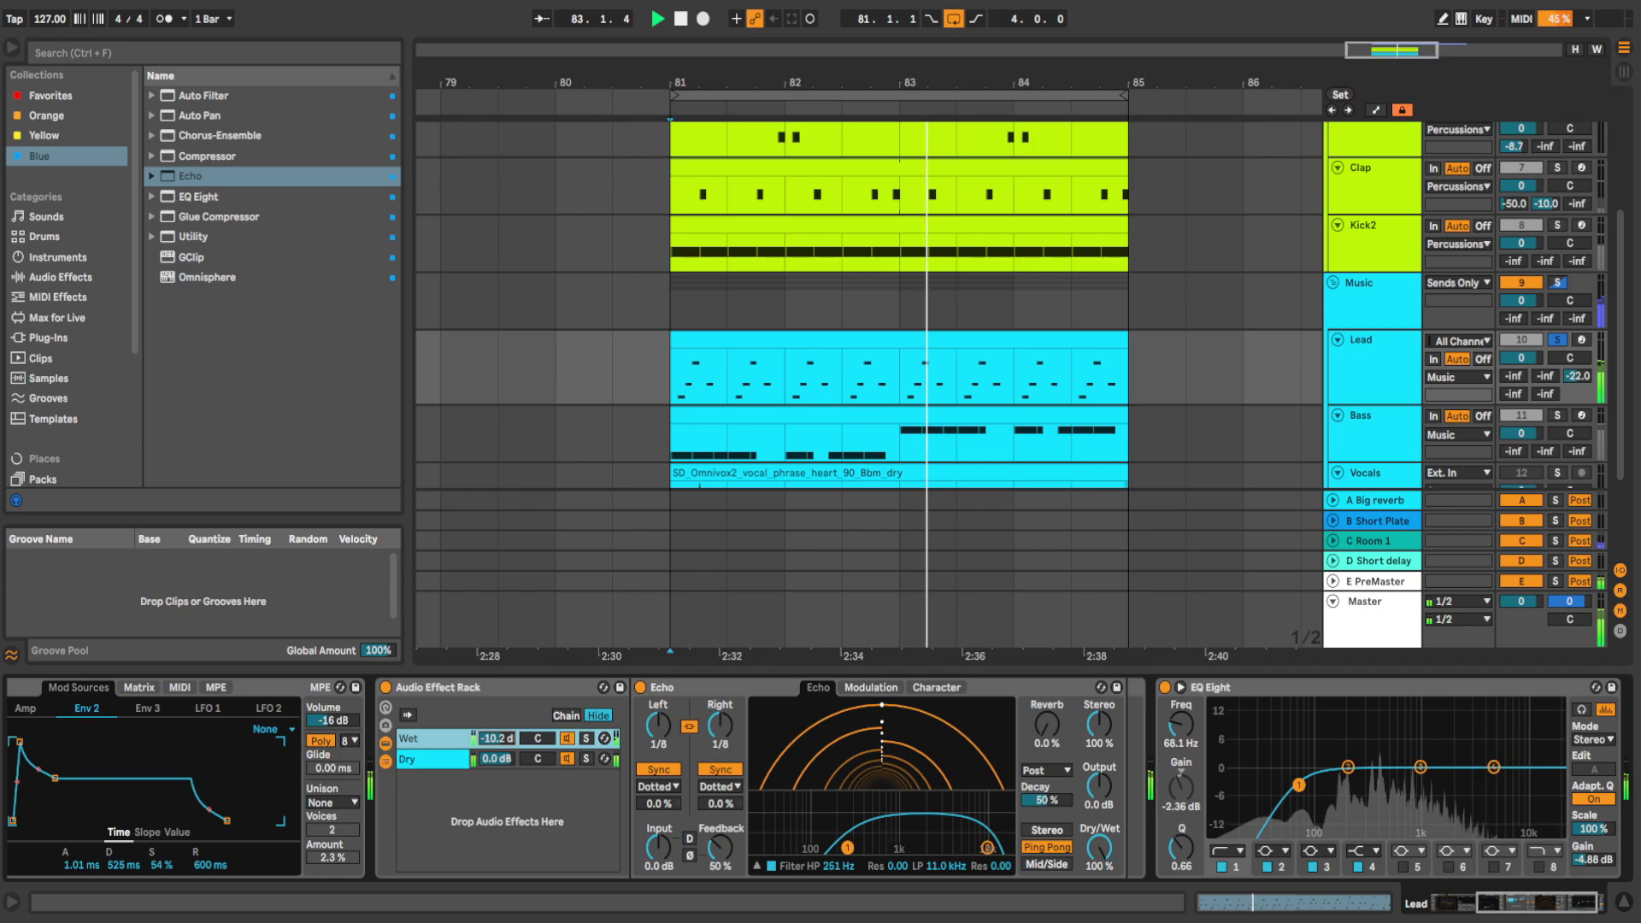
click(566, 740)
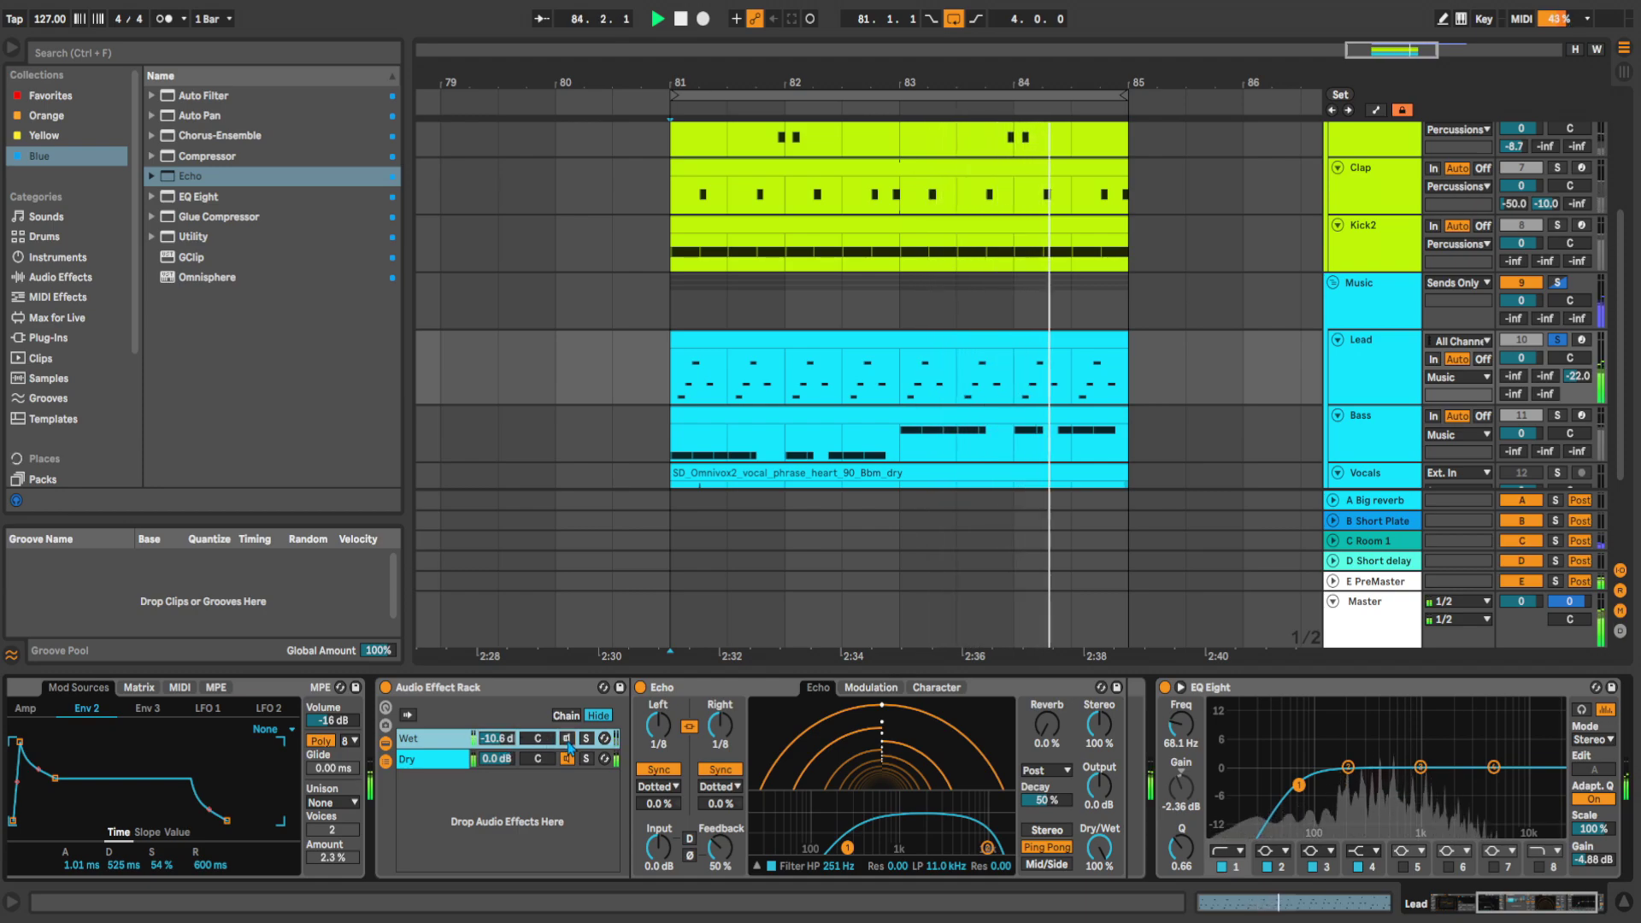
Set Echo's left and right delay times to 1/16 with 49% feedback, and lower the Wet chain's volume to -18.4 dB.
drag(726, 734, 727, 756)
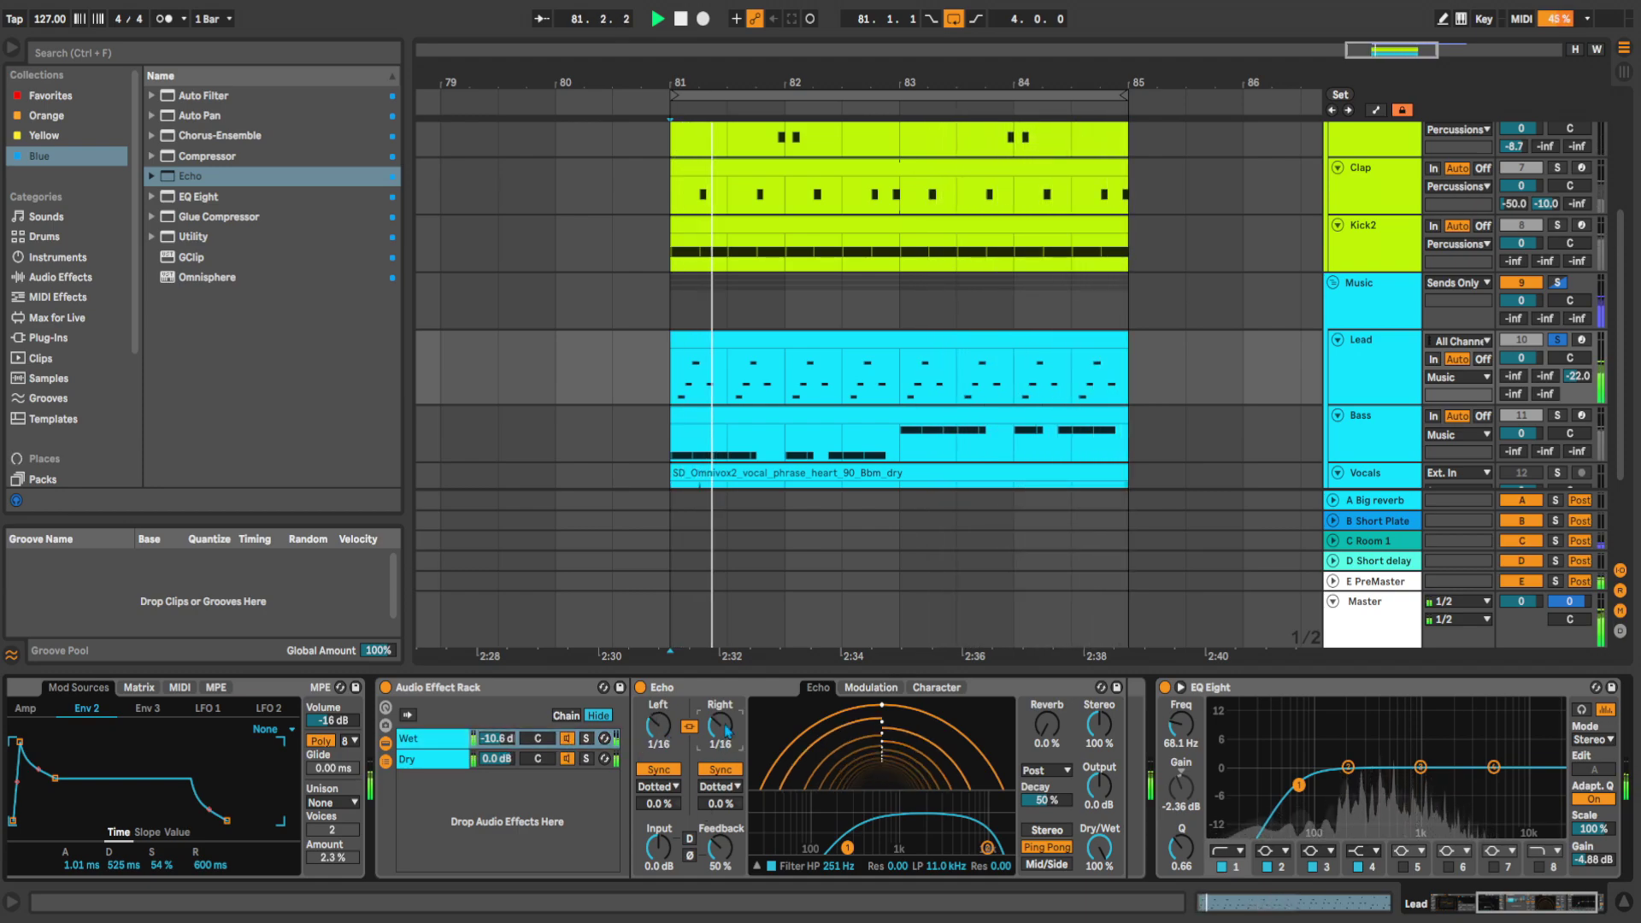
mouse_move(720, 847)
mouse_down()
mouse_move(720, 865)
mouse_move(719, 828)
mouse_up()
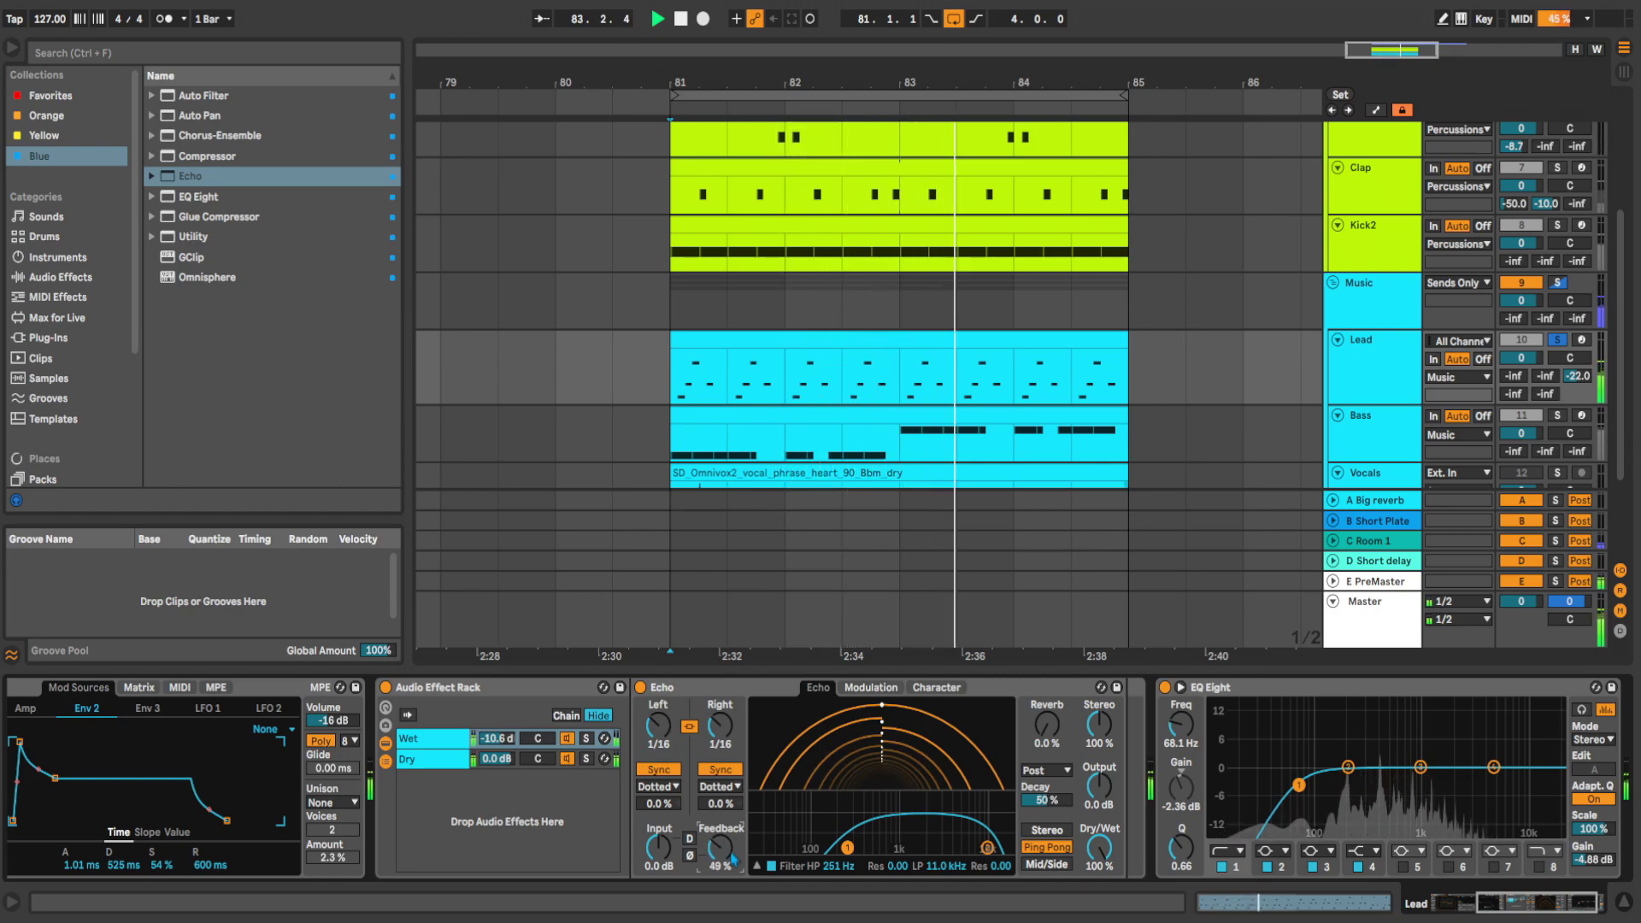
drag(496, 737, 507, 754)
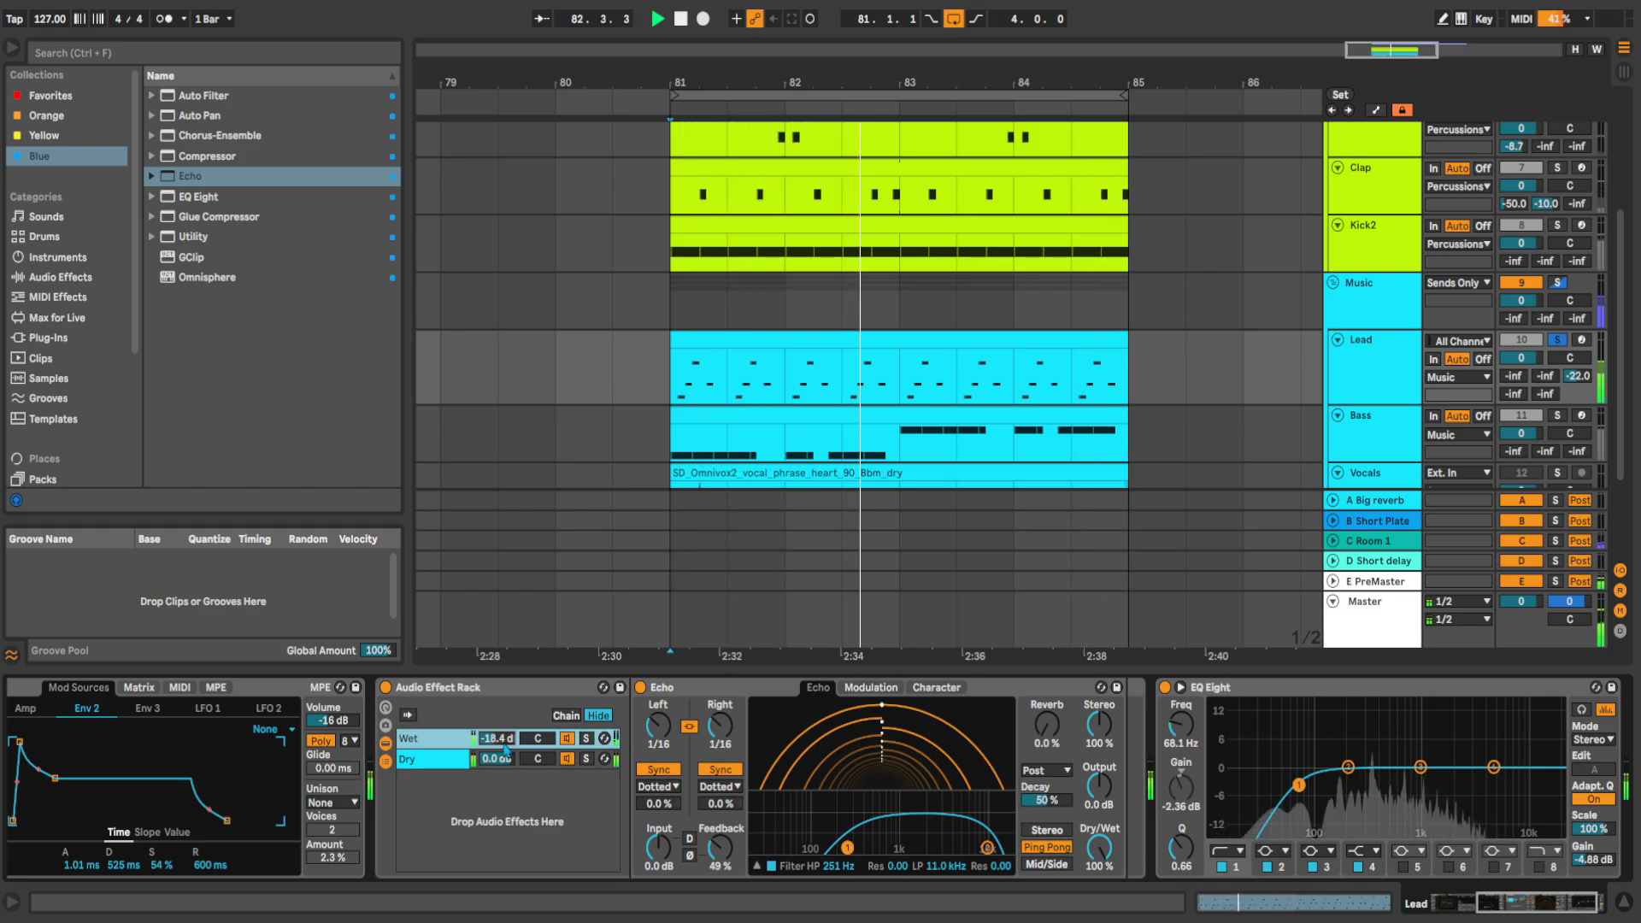
key(space)
Set the Lead synth's unison mode to Classic with an amount of 5.5%.
click(879, 389)
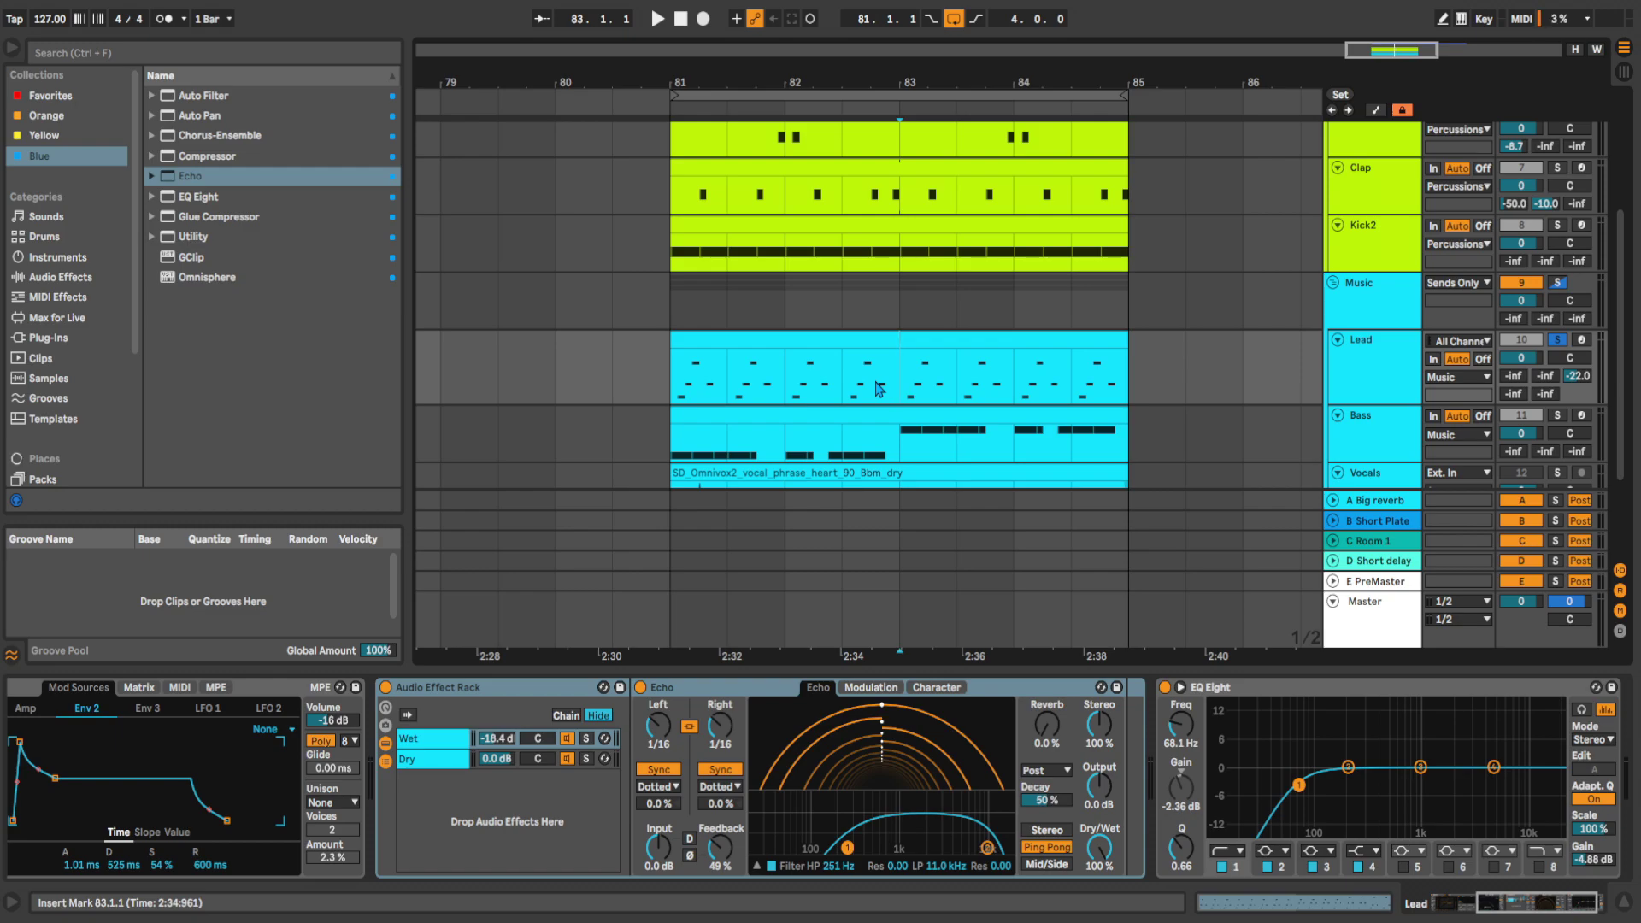
key(Left)
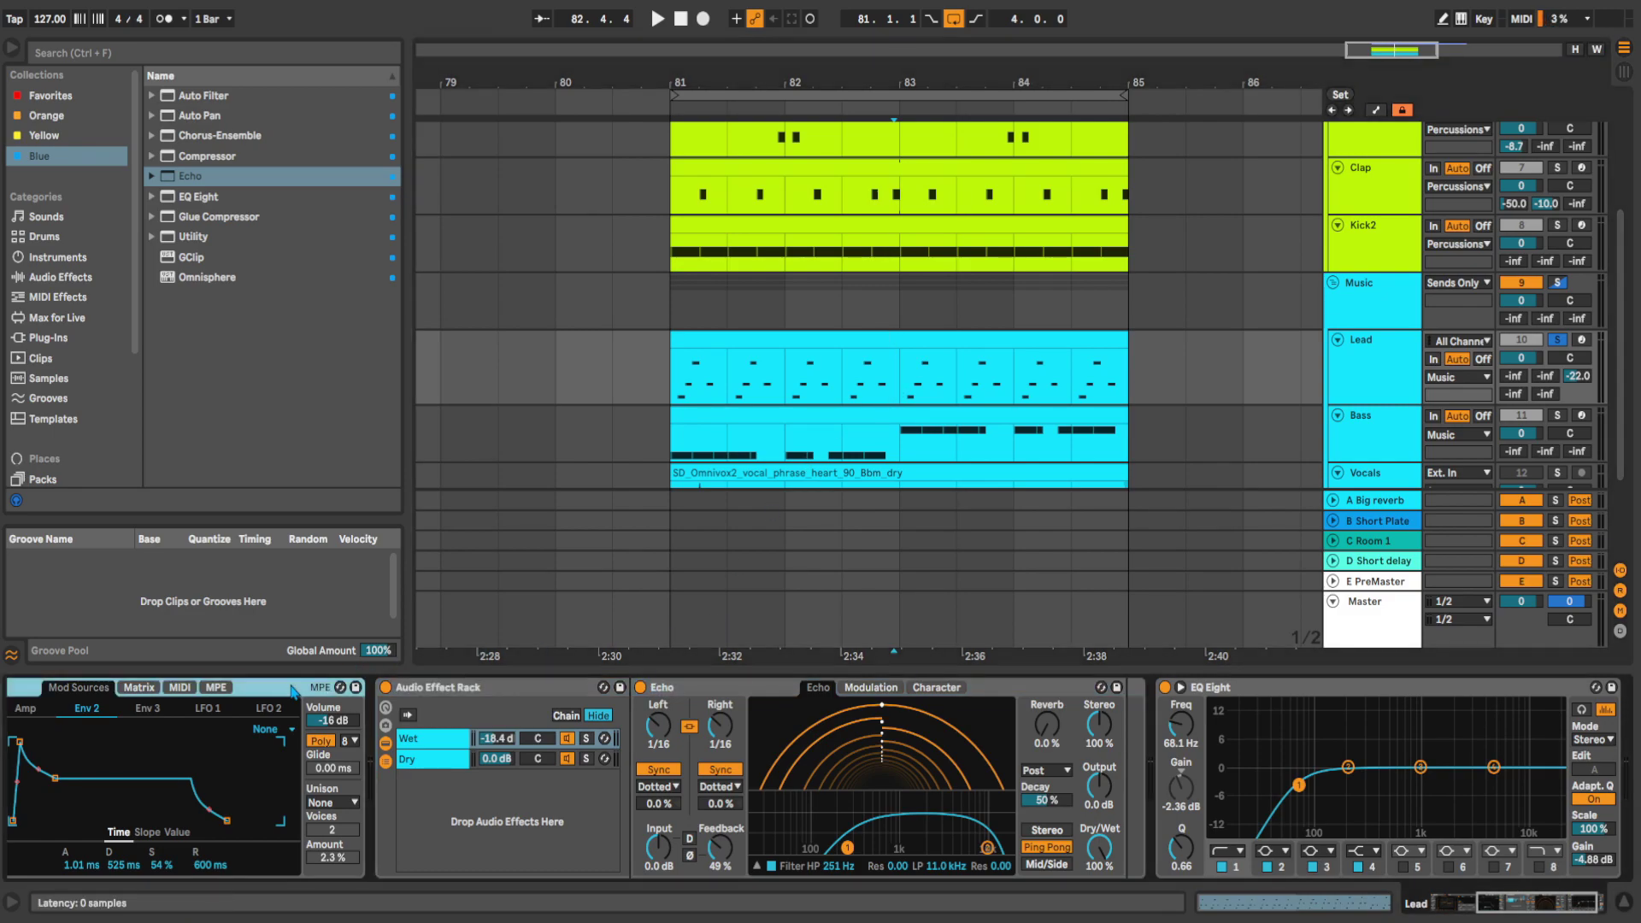
scroll(825, 804, left, 10)
click(823, 802)
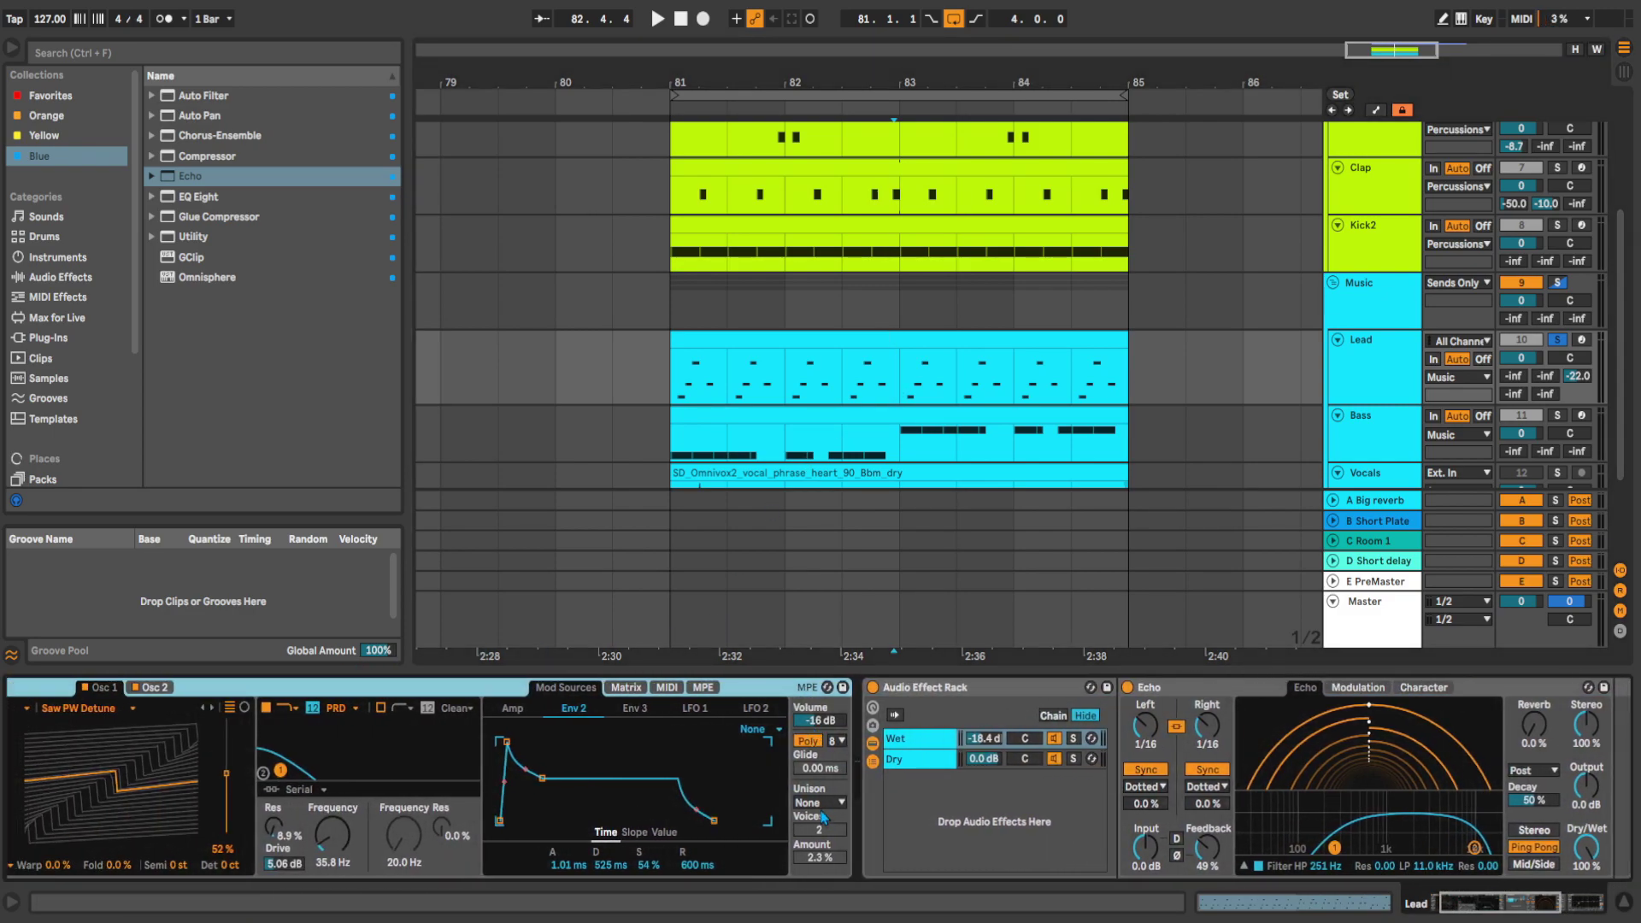
click(823, 817)
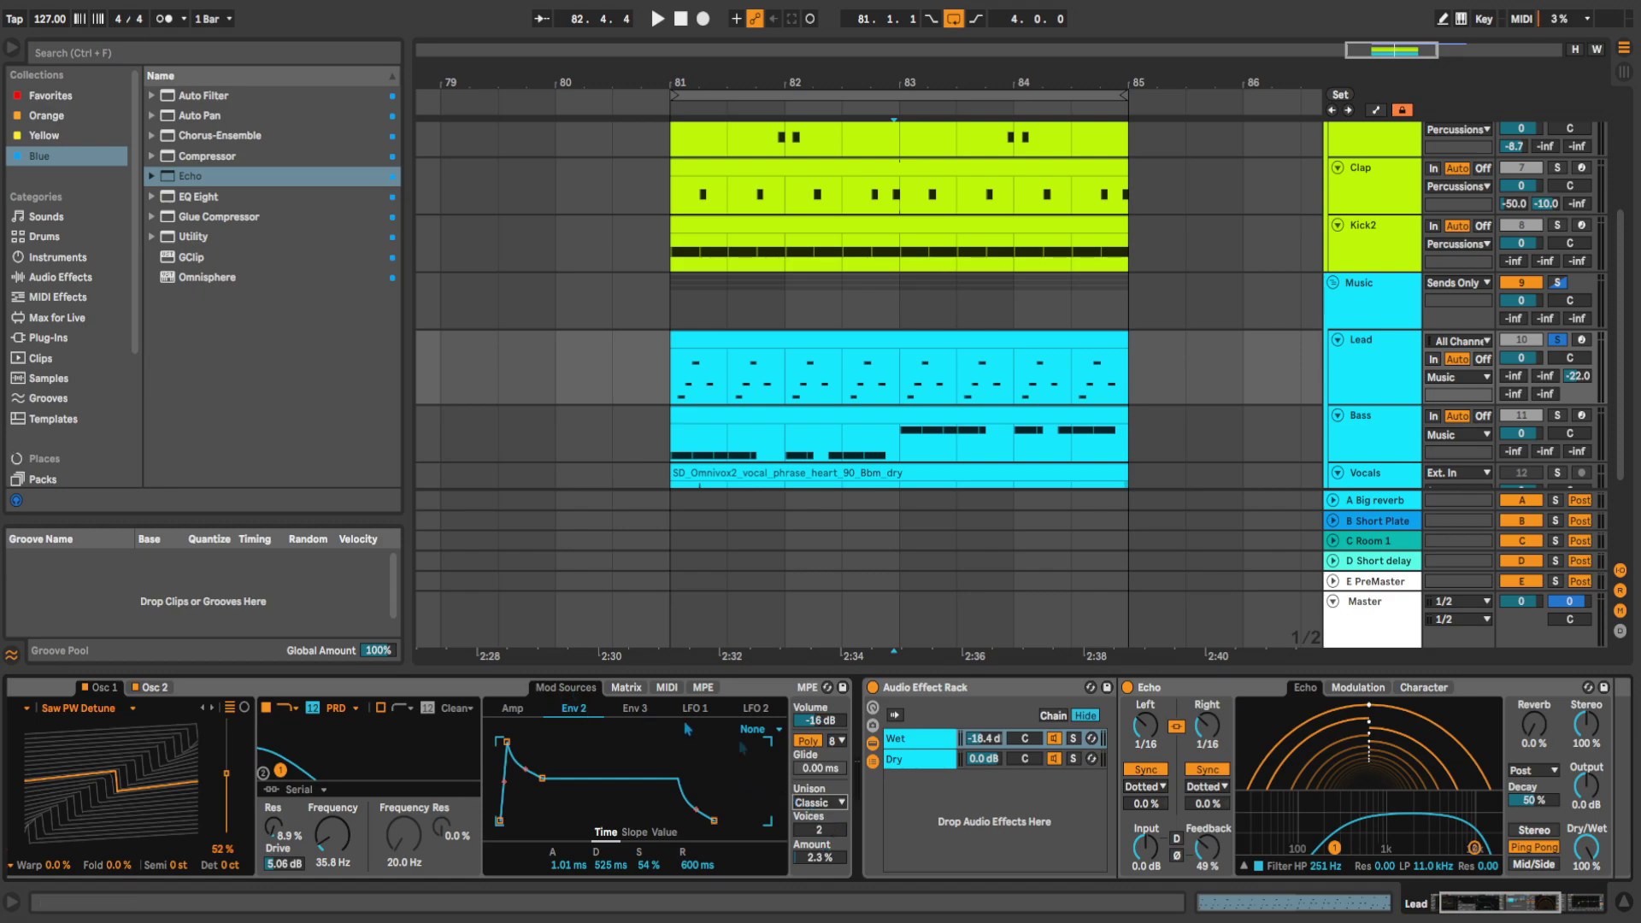
click(818, 857)
Switch Echo to Stereo mode with filters at 220 Hz and 9.89 kHz, and audition the lead from bar 81 with the Wet chain off.
scroll(863, 821, right, 8)
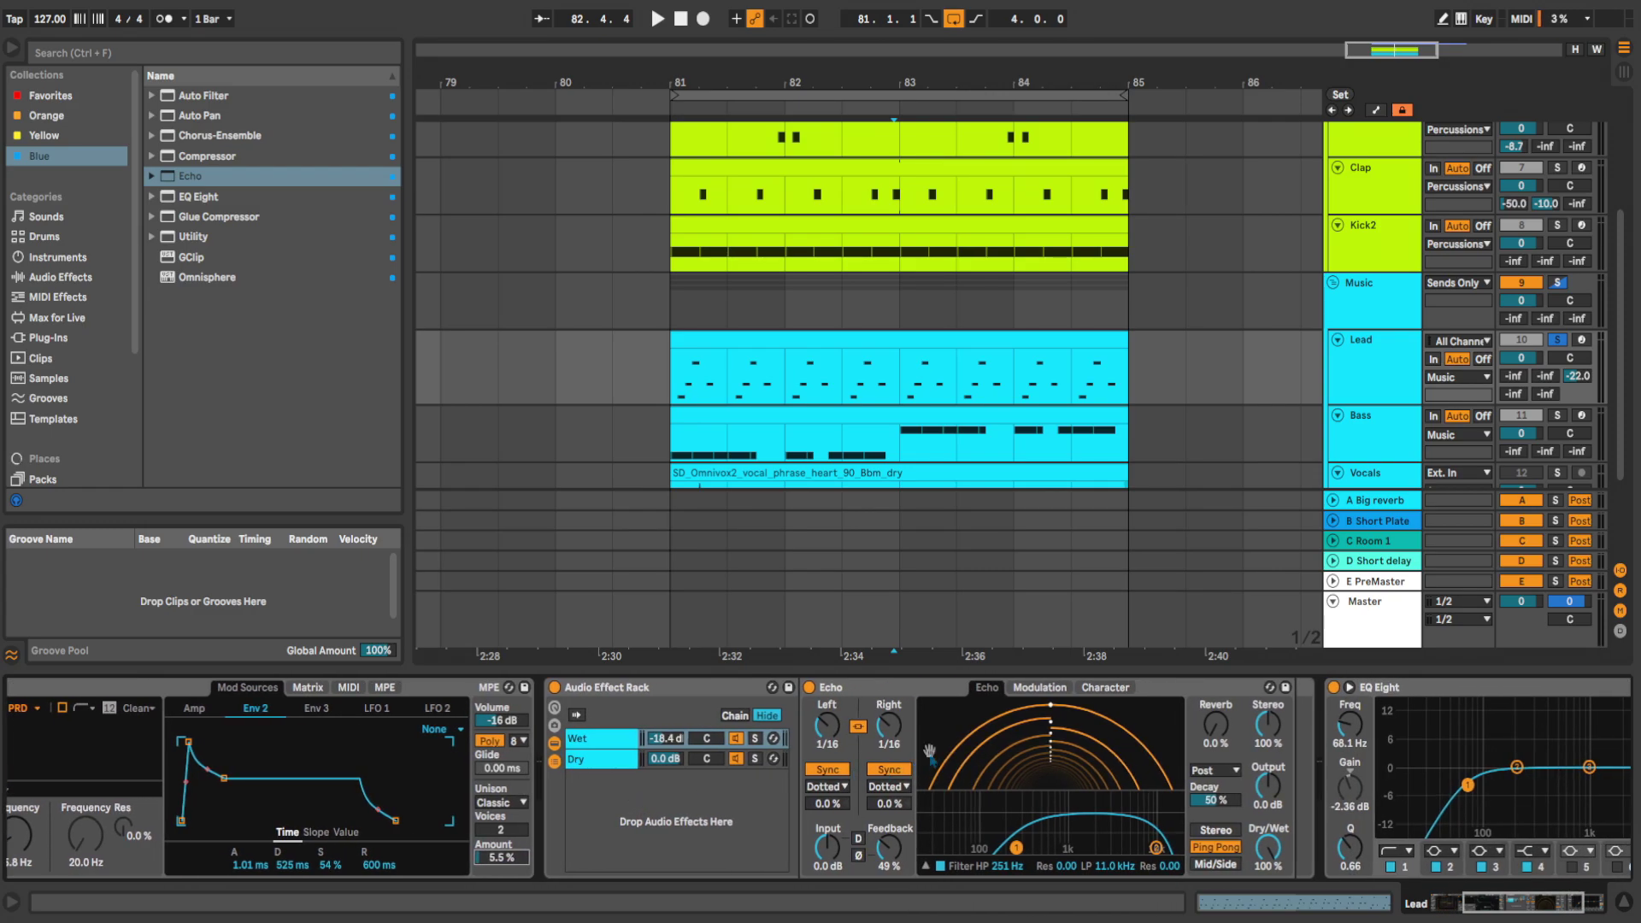
click(1095, 830)
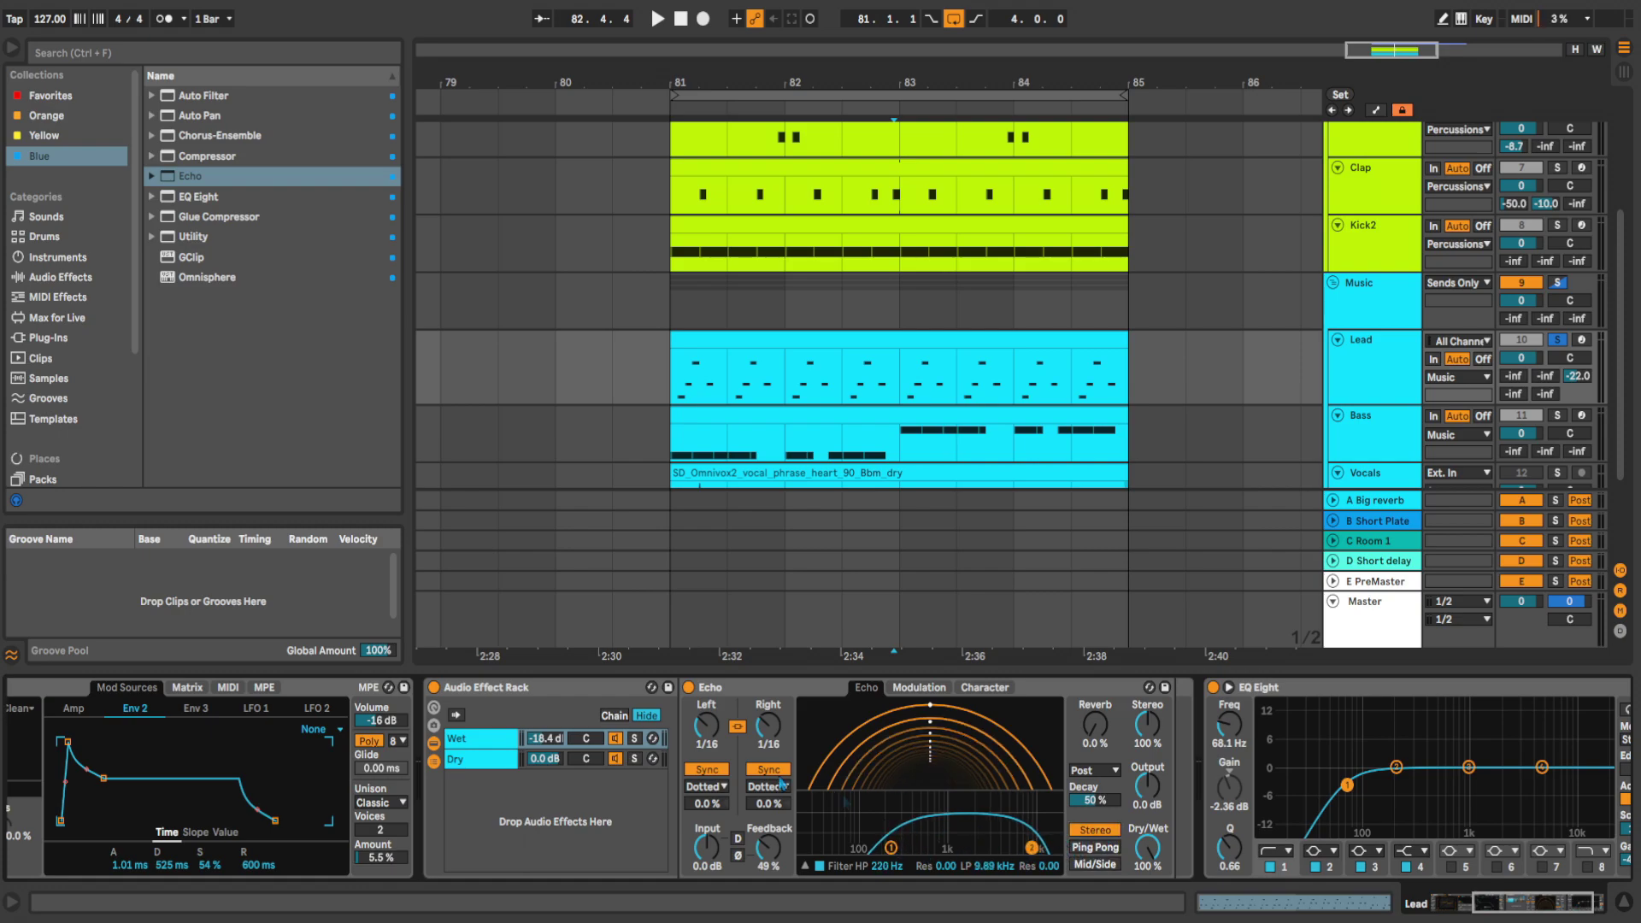
click(615, 738)
click(661, 386)
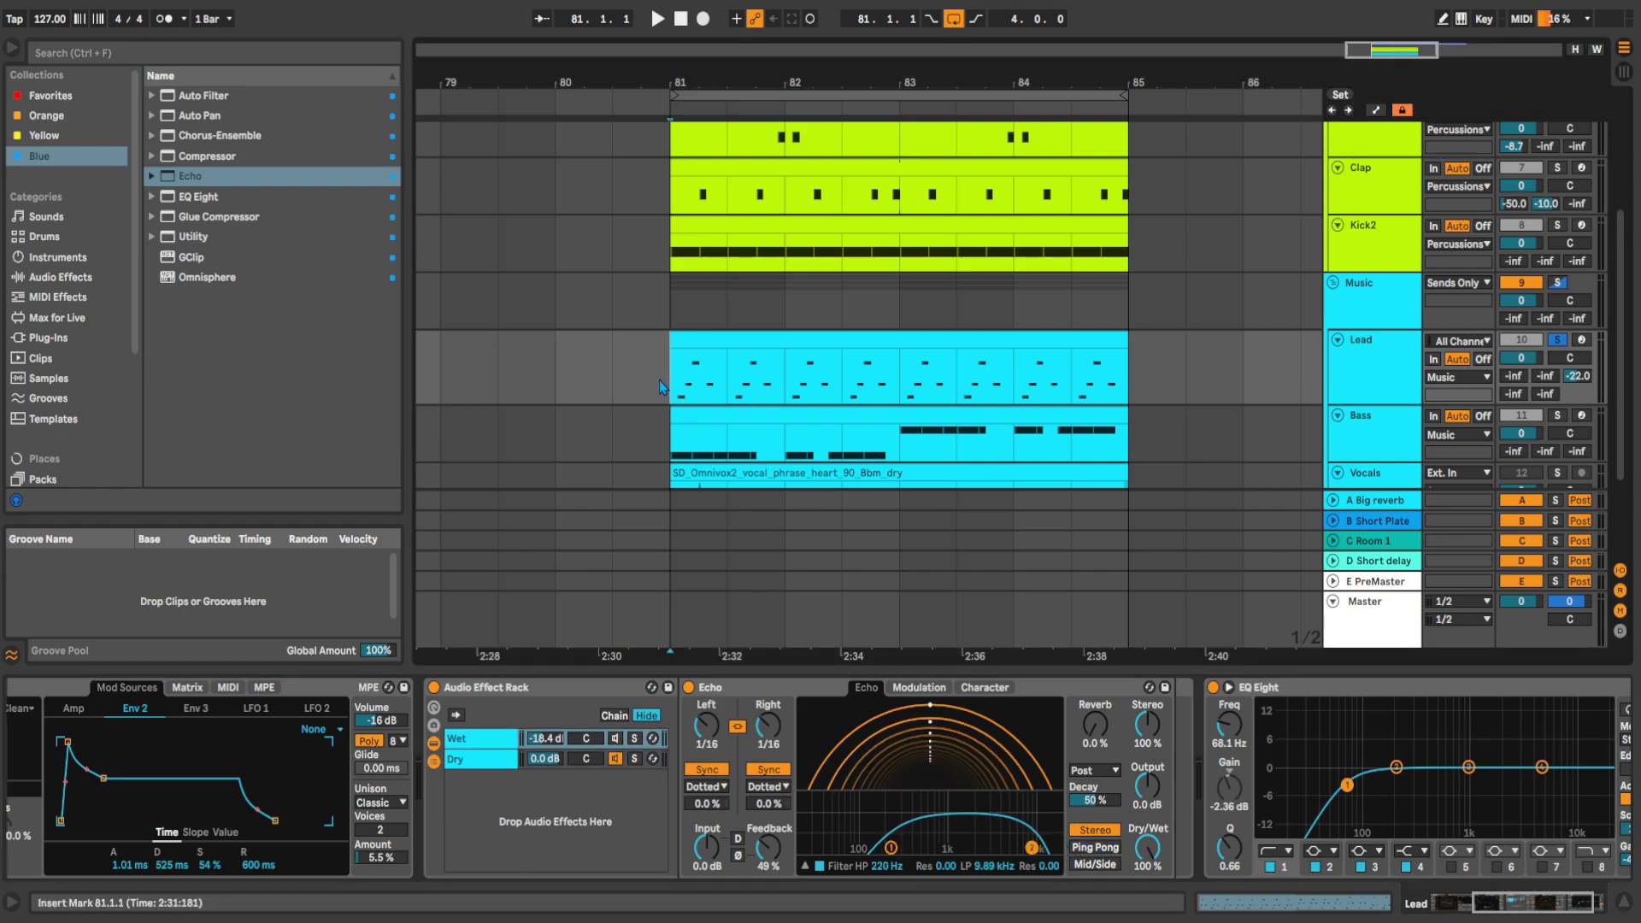
key(space)
key(space)
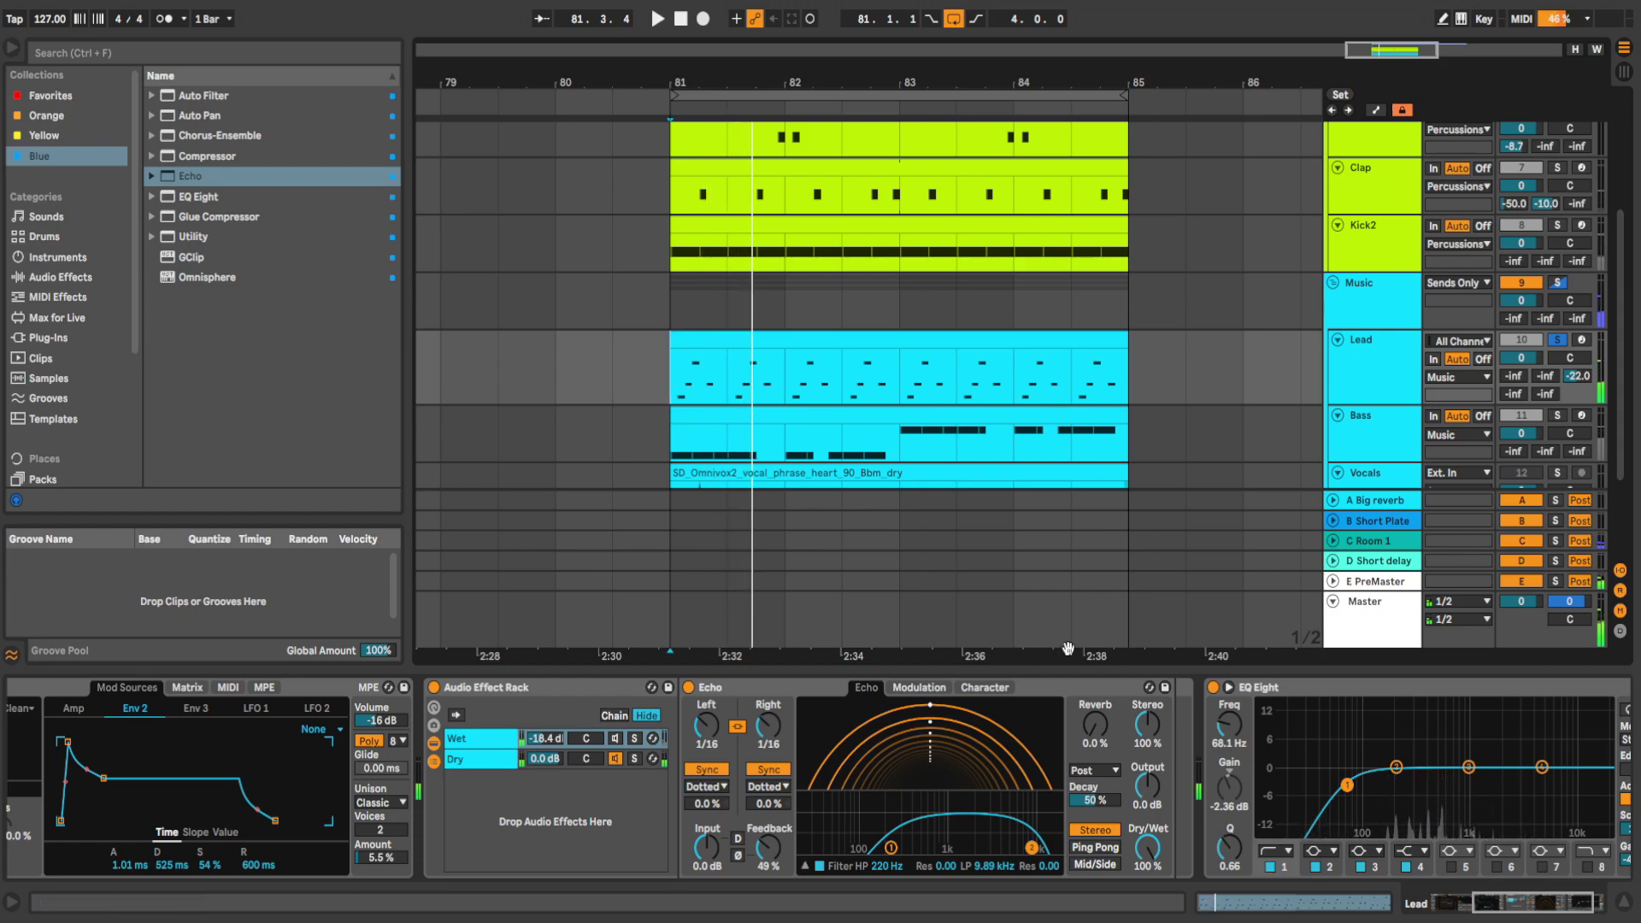
Reactivate the Wet chain at -6.5 dB during playback, and set Echo's delay times to 1/8 with 45% feedback.
click(614, 739)
key(space)
drag(547, 740, 547, 709)
drag(706, 724, 706, 706)
click(768, 848)
drag(769, 848, 768, 854)
Set Echo's filter to 257 Hz high-pass and 13.5 kHz low-pass, lower the Wet chain to -8.4 dB, and stop with the insert mark at bar 83.
drag(891, 848, 896, 845)
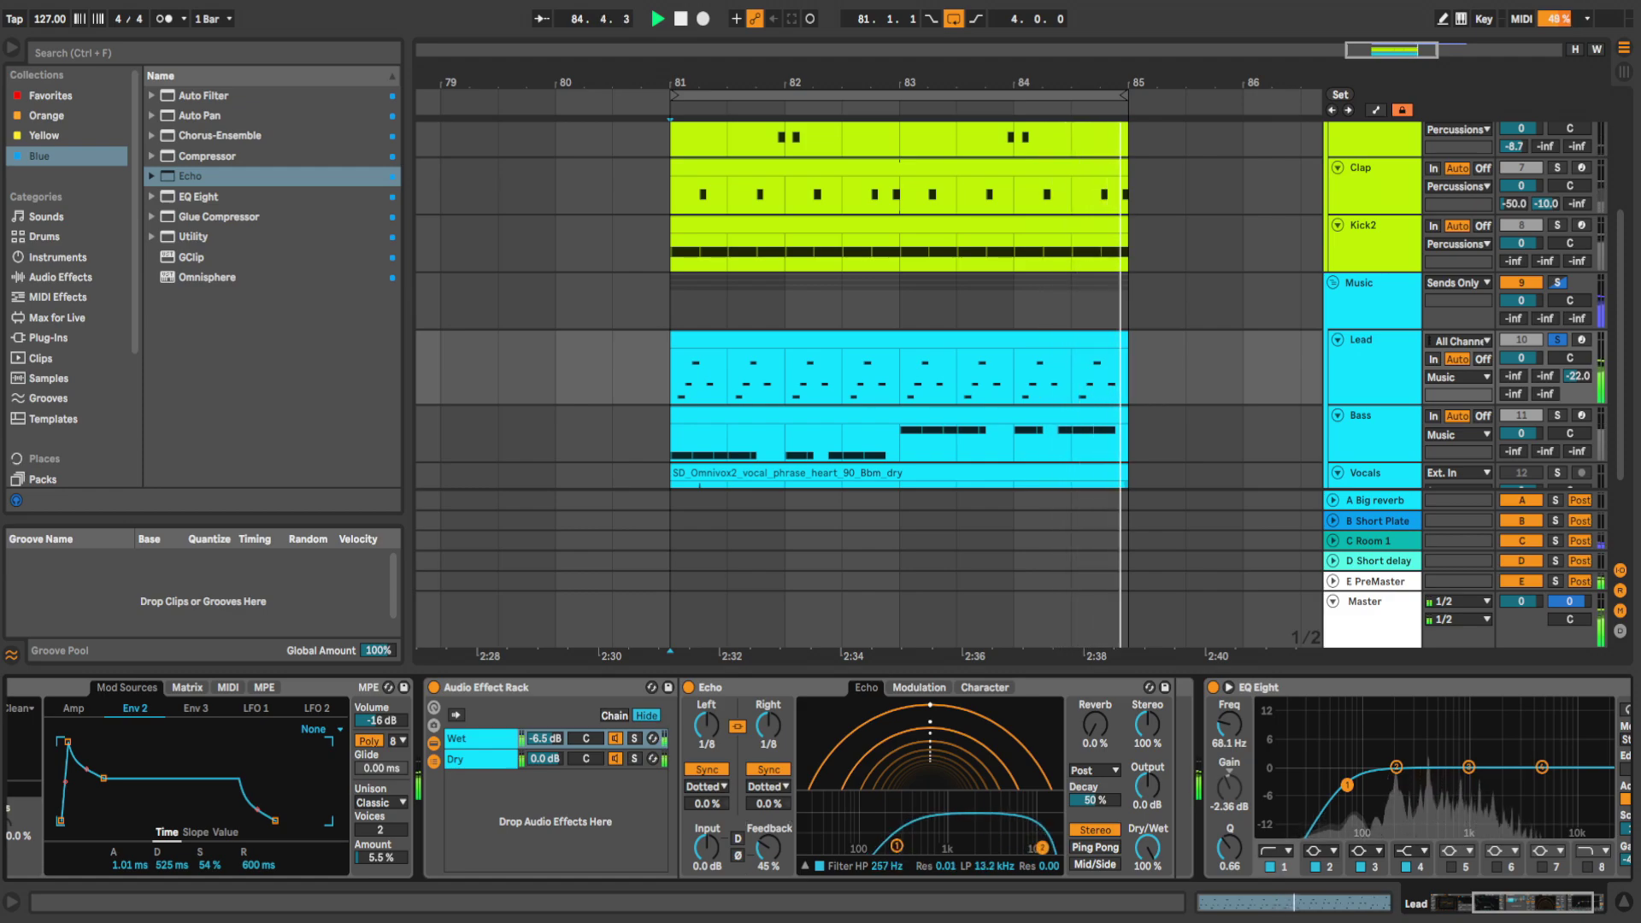
drag(1032, 847, 1042, 846)
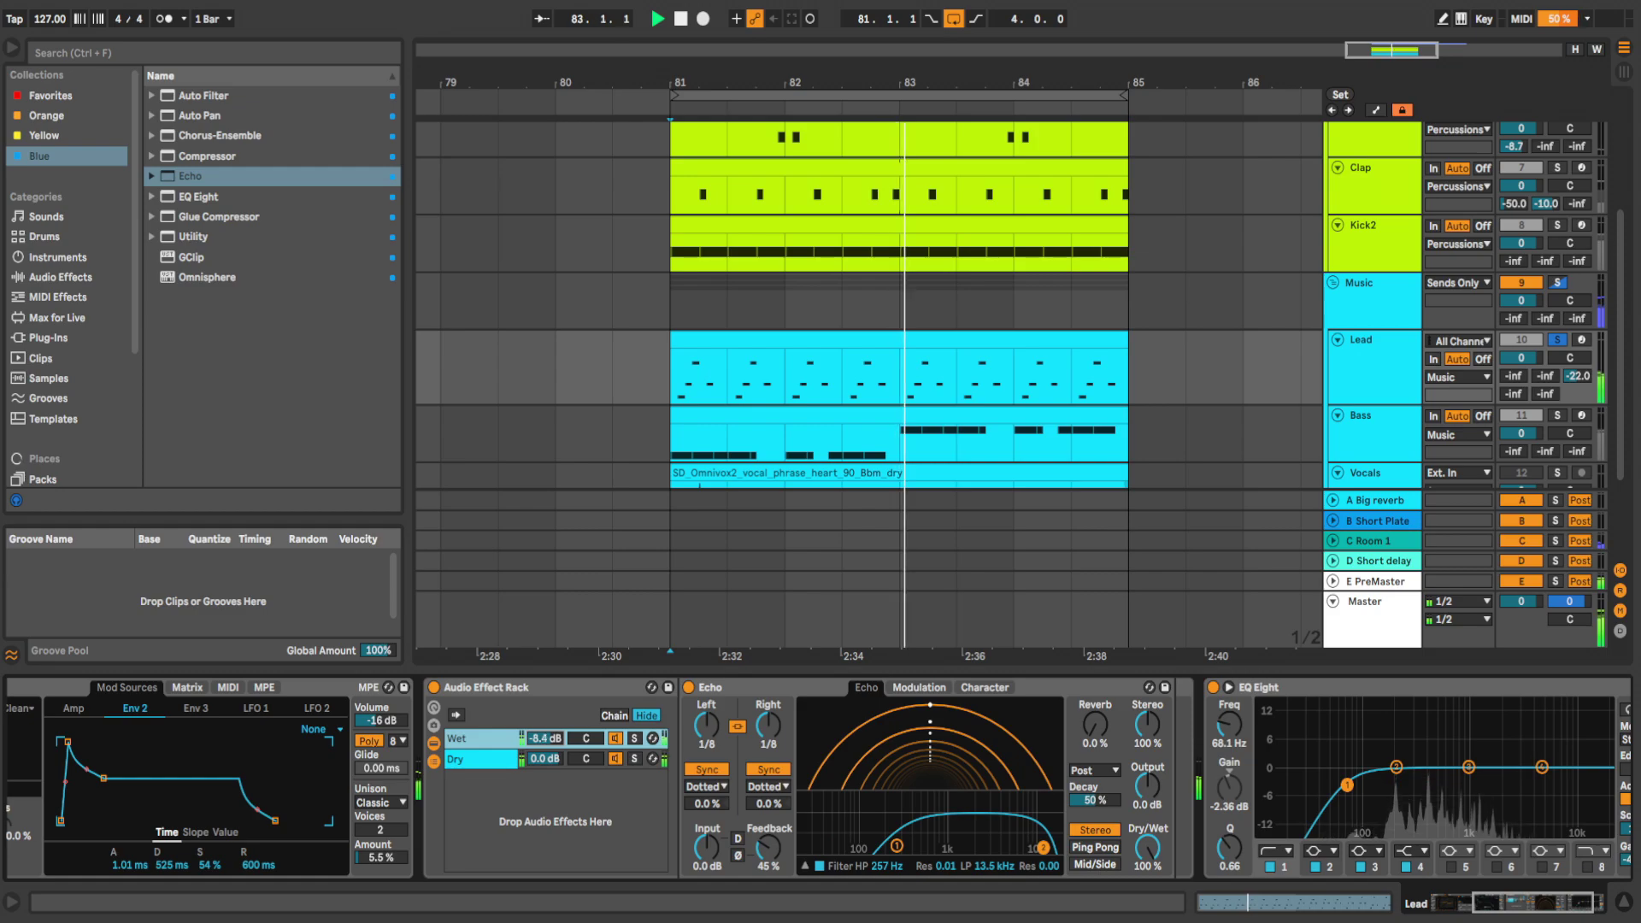
click(905, 380)
key(space)
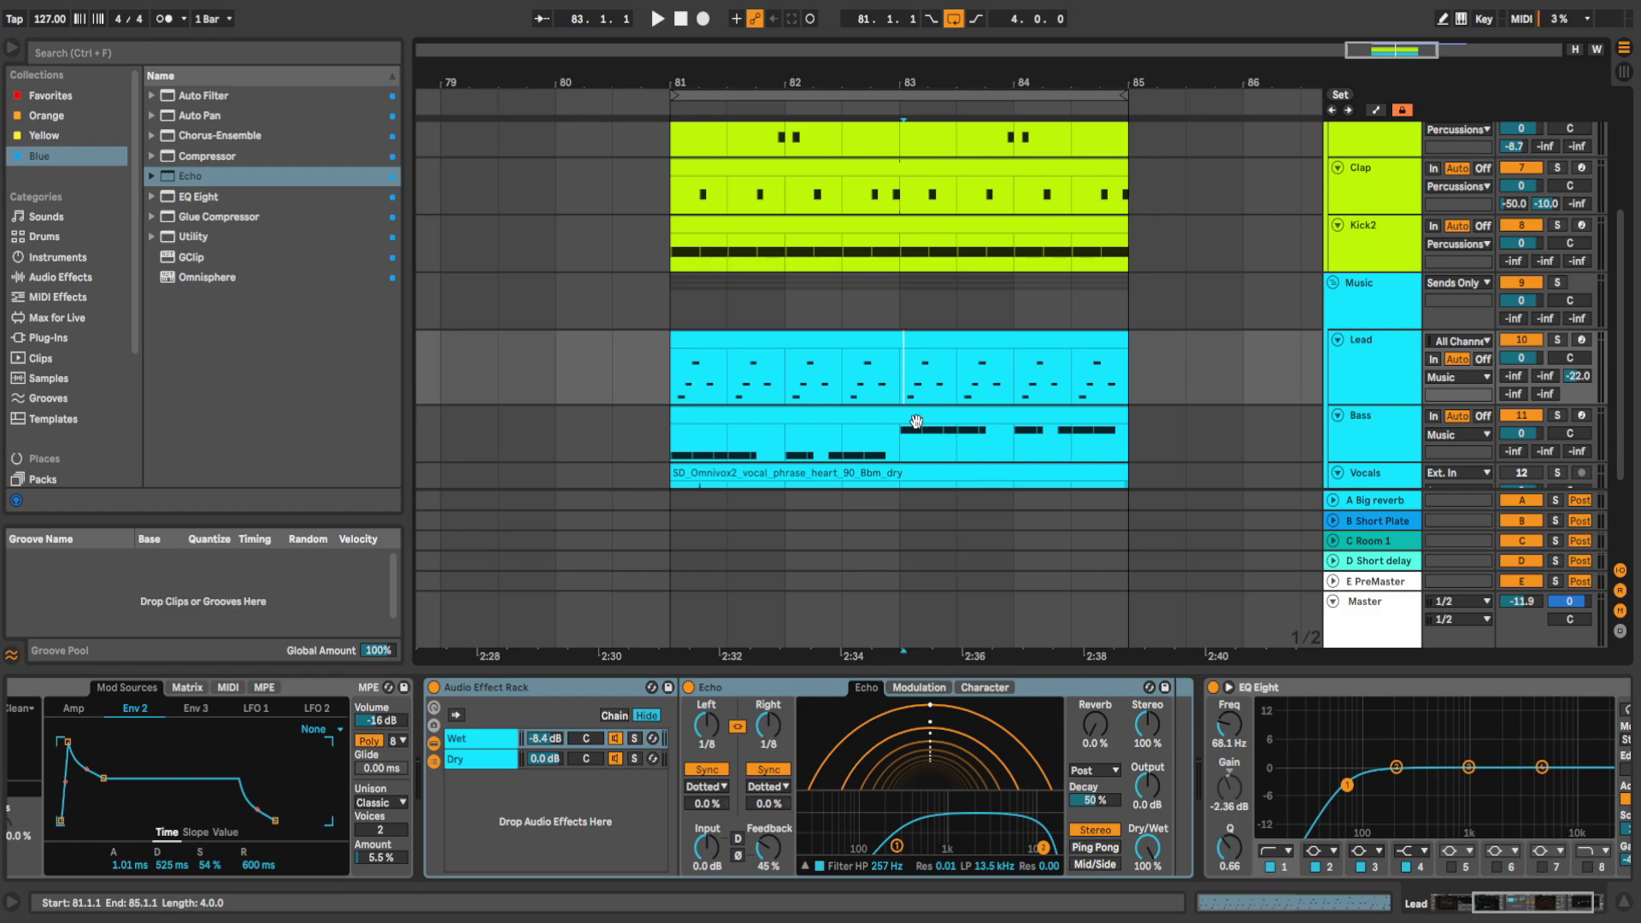
click(904, 376)
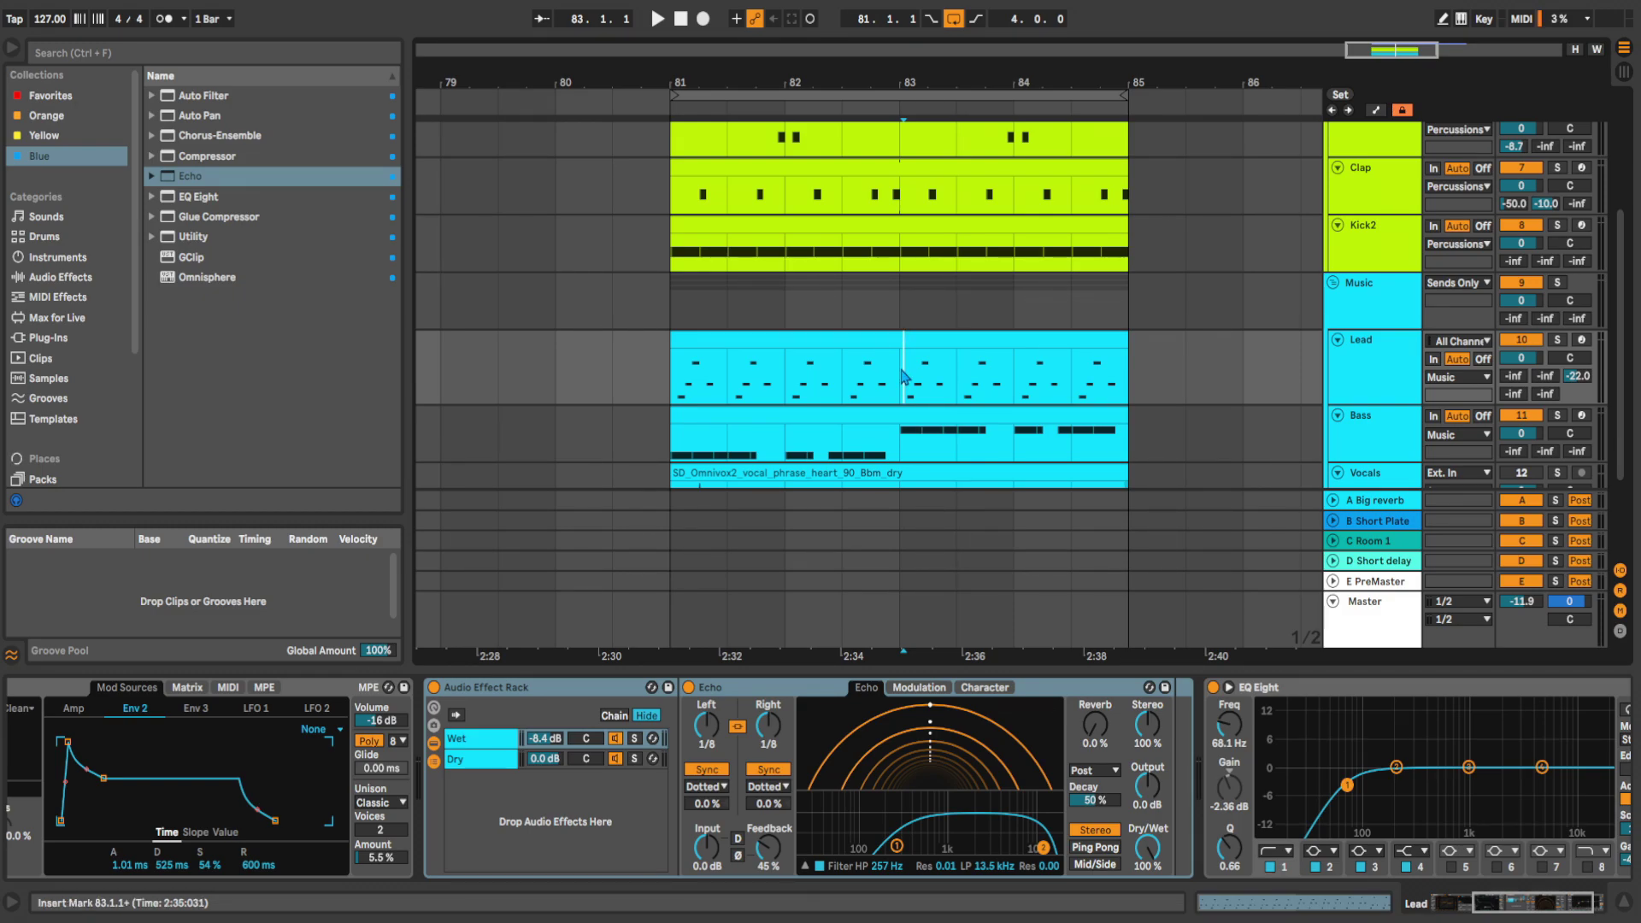